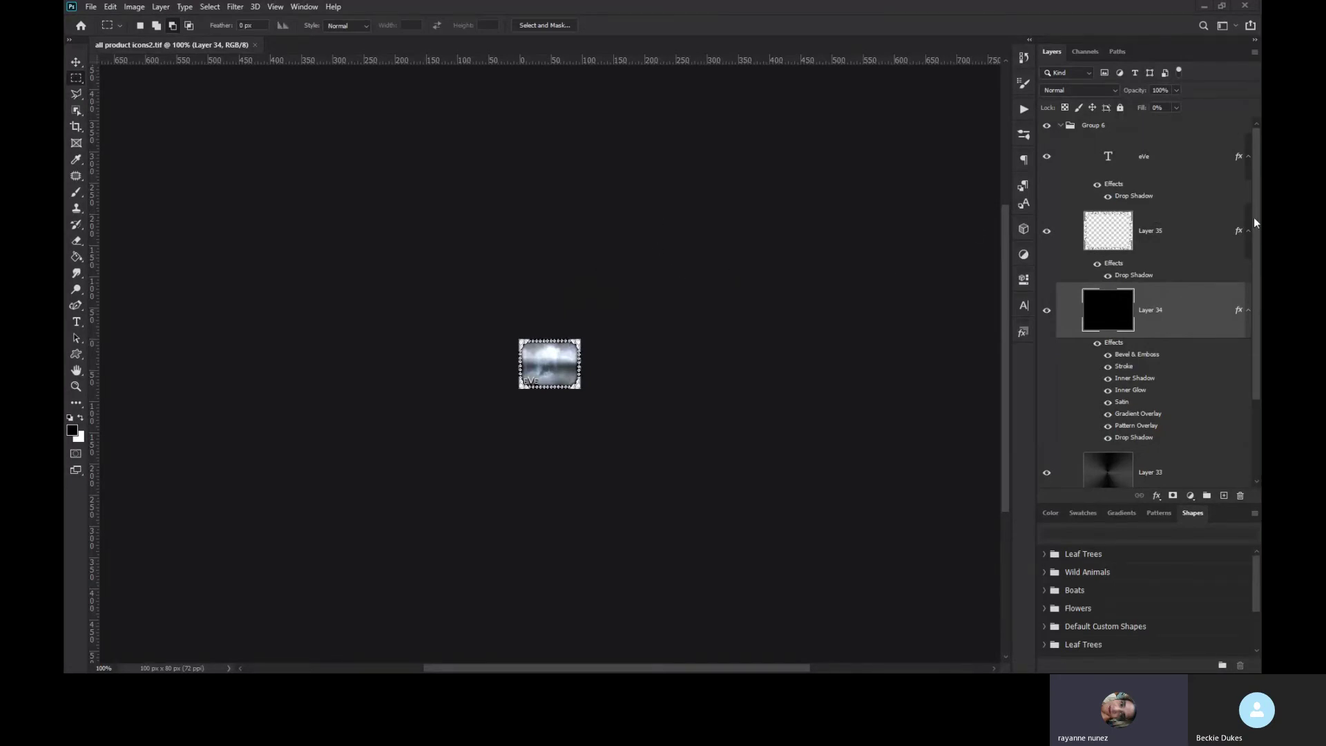
Bring up the Windows Start menu over Photoshop and scroll through its app list
{"action": "key", "text": "super"}
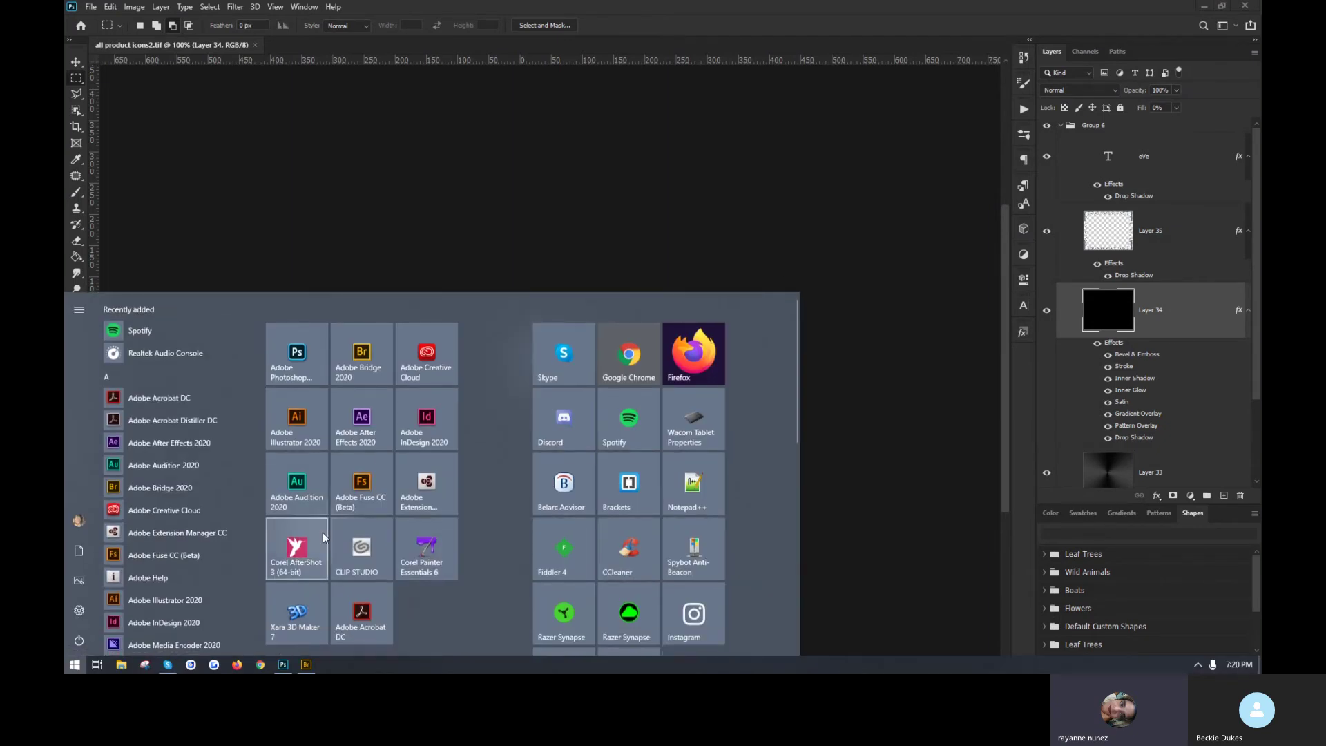
{"action": "scroll", "coordinate": [332, 545], "scroll_direction": "down", "scroll_amount": 1}
{"action": "scroll", "coordinate": [332, 545], "scroll_direction": "down", "scroll_amount": 2}
Launch IMVU, open the avatar in Dress Up, and hide the outfit panel
{"action": "left_click", "coordinate": [377, 484]}
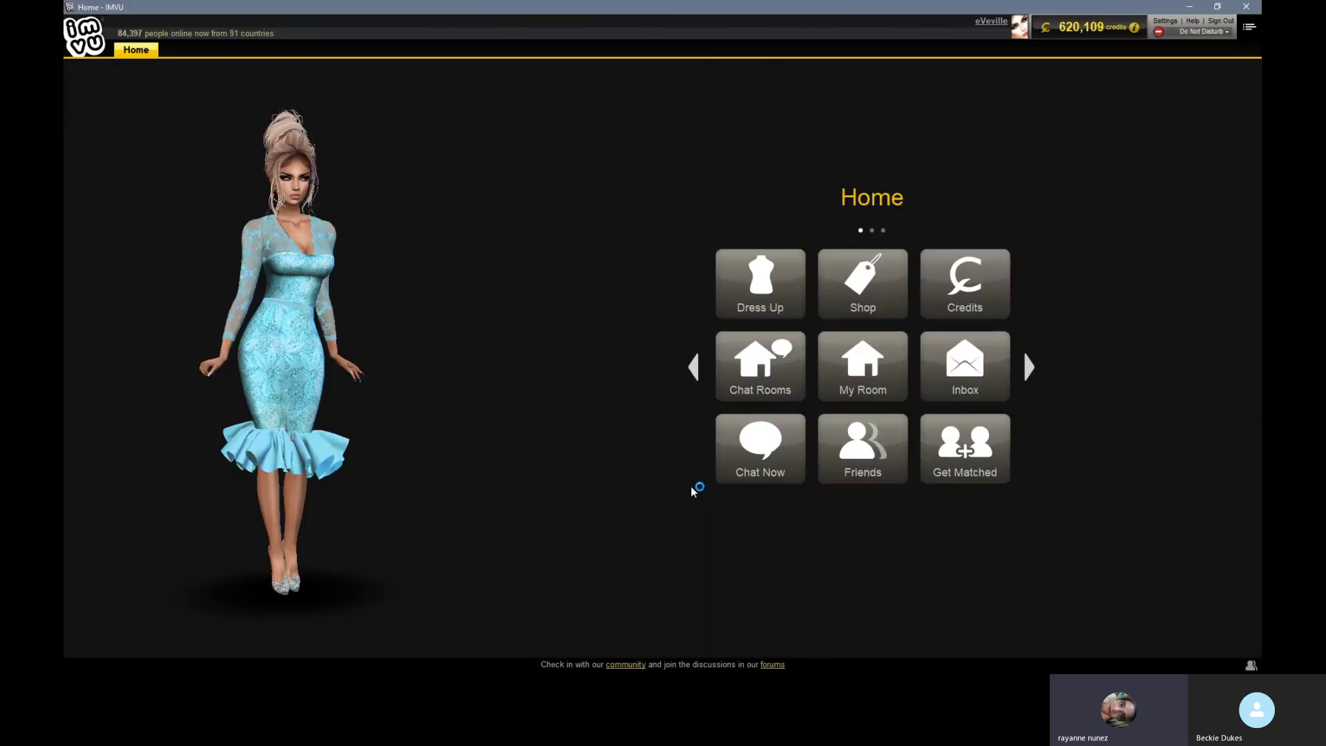
{"action": "left_click", "coordinate": [760, 284]}
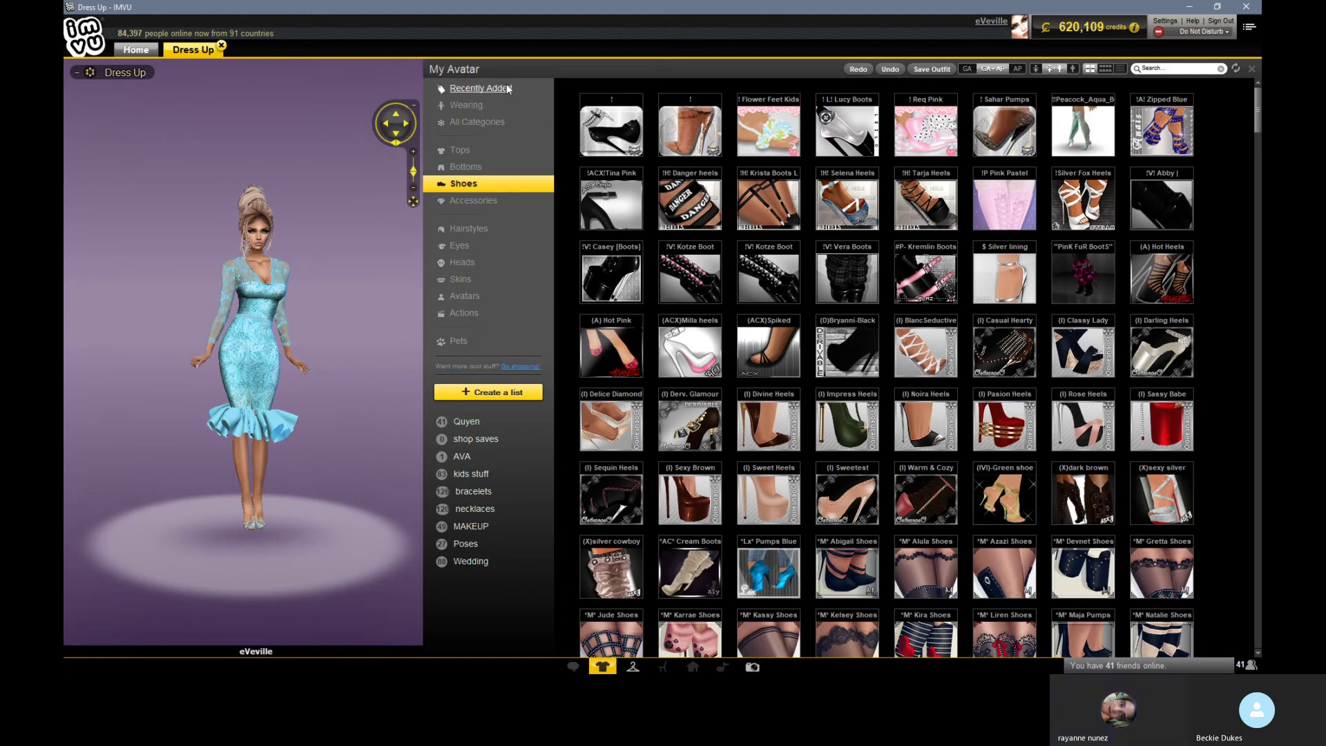
{"action": "left_click", "coordinate": [1253, 69]}
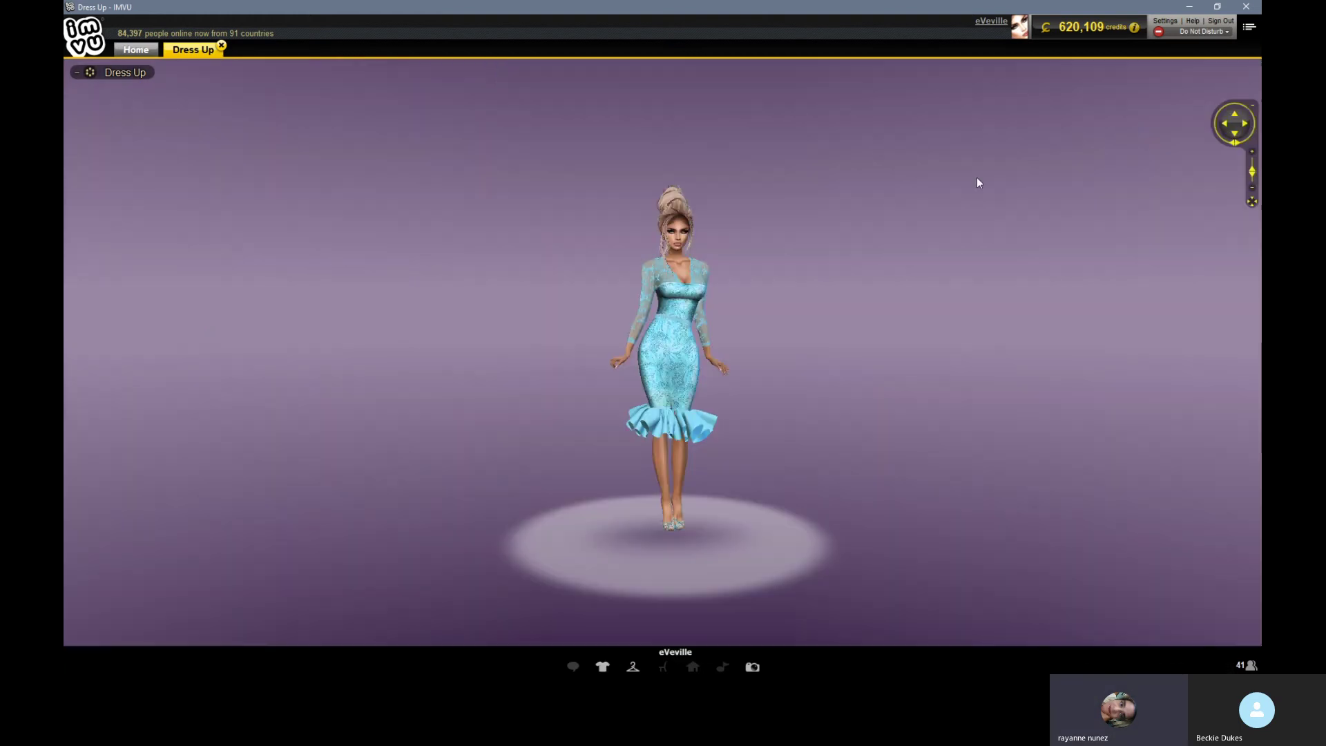
{"action": "scroll", "coordinate": [877, 264], "scroll_direction": "up", "scroll_amount": 5}
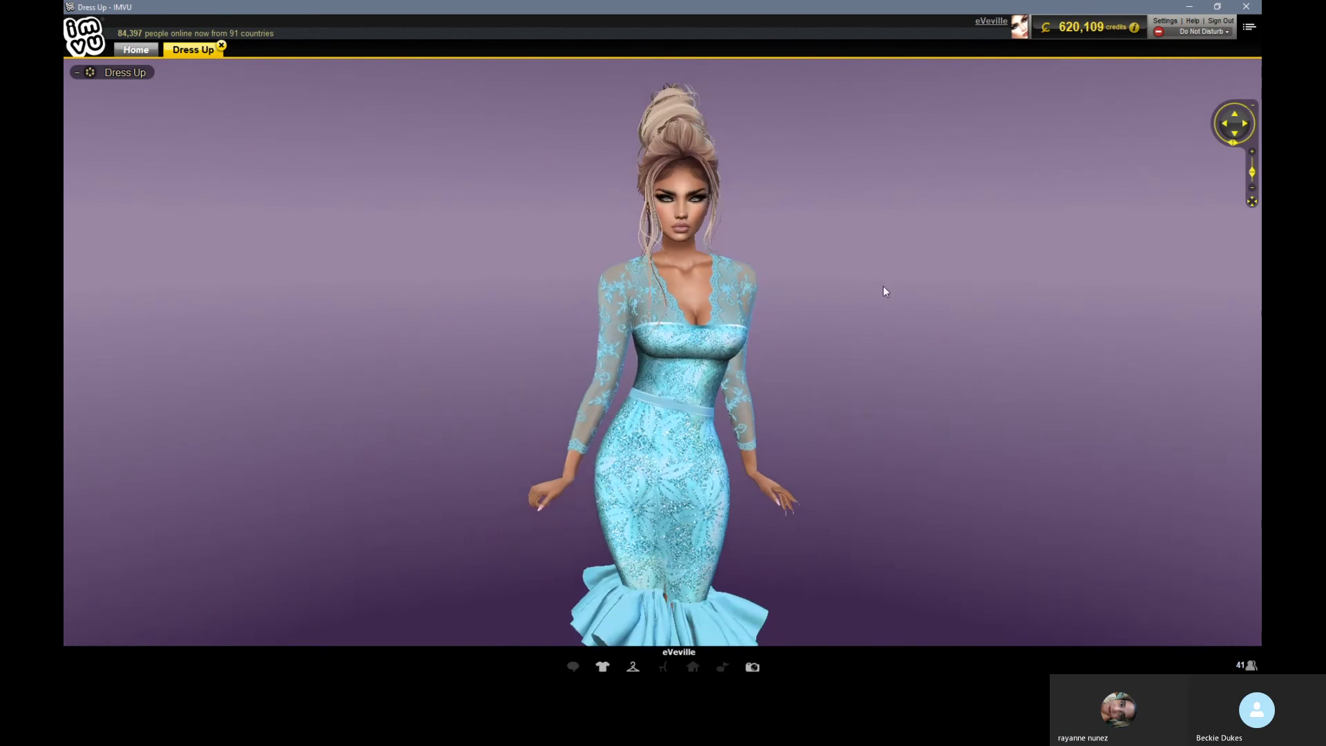
{"action": "scroll", "coordinate": [883, 292], "scroll_direction": "down", "scroll_amount": 4}
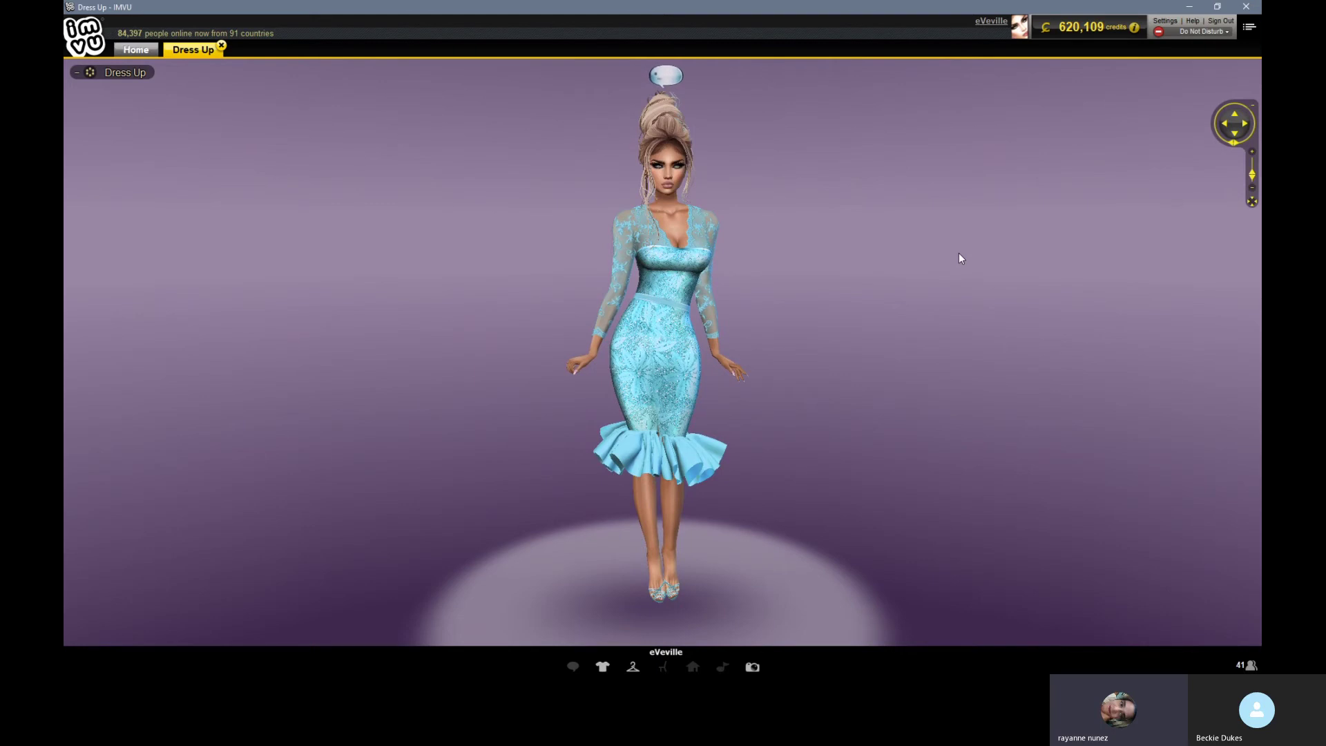
Send the *hires snapshot command, then minimize windows to reveal hiResNoBg1.png on the desktop
{"action": "key", "text": "Return"}
{"action": "key", "text": "Return"}
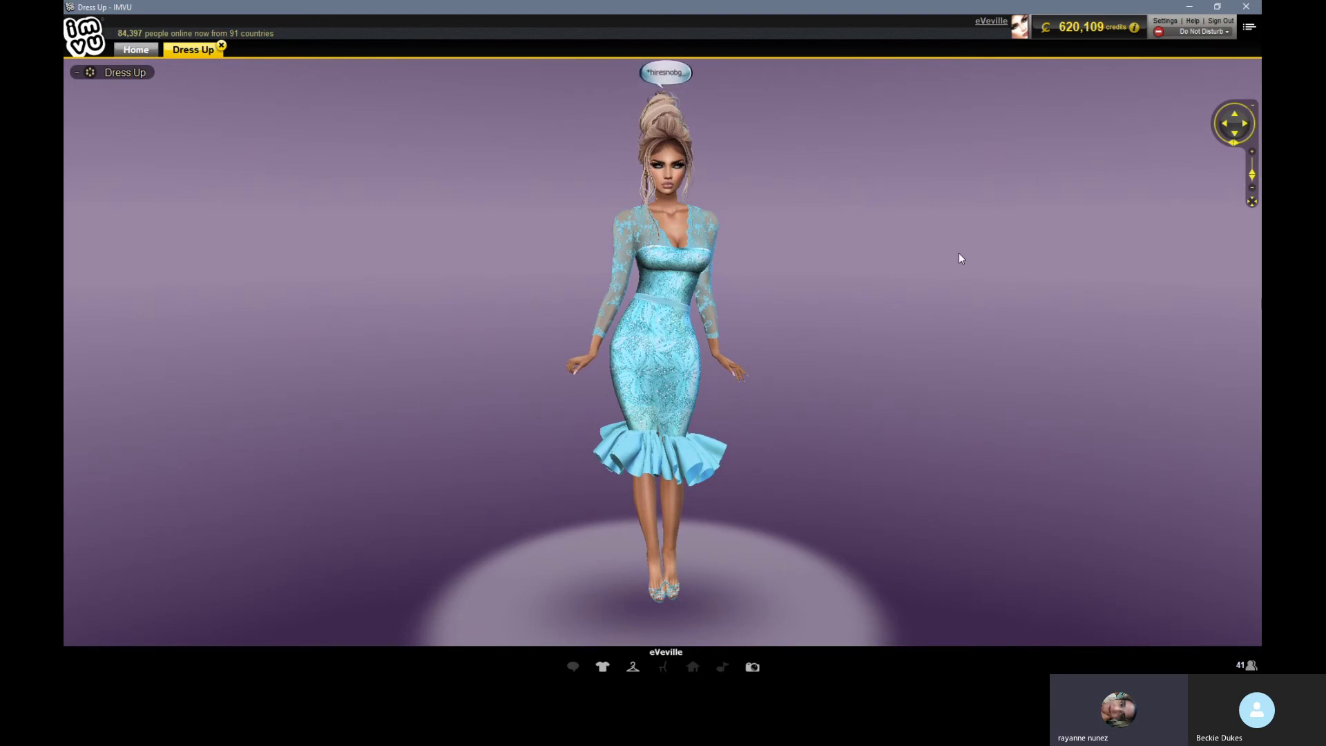
{"action": "left_click", "coordinate": [1190, 7]}
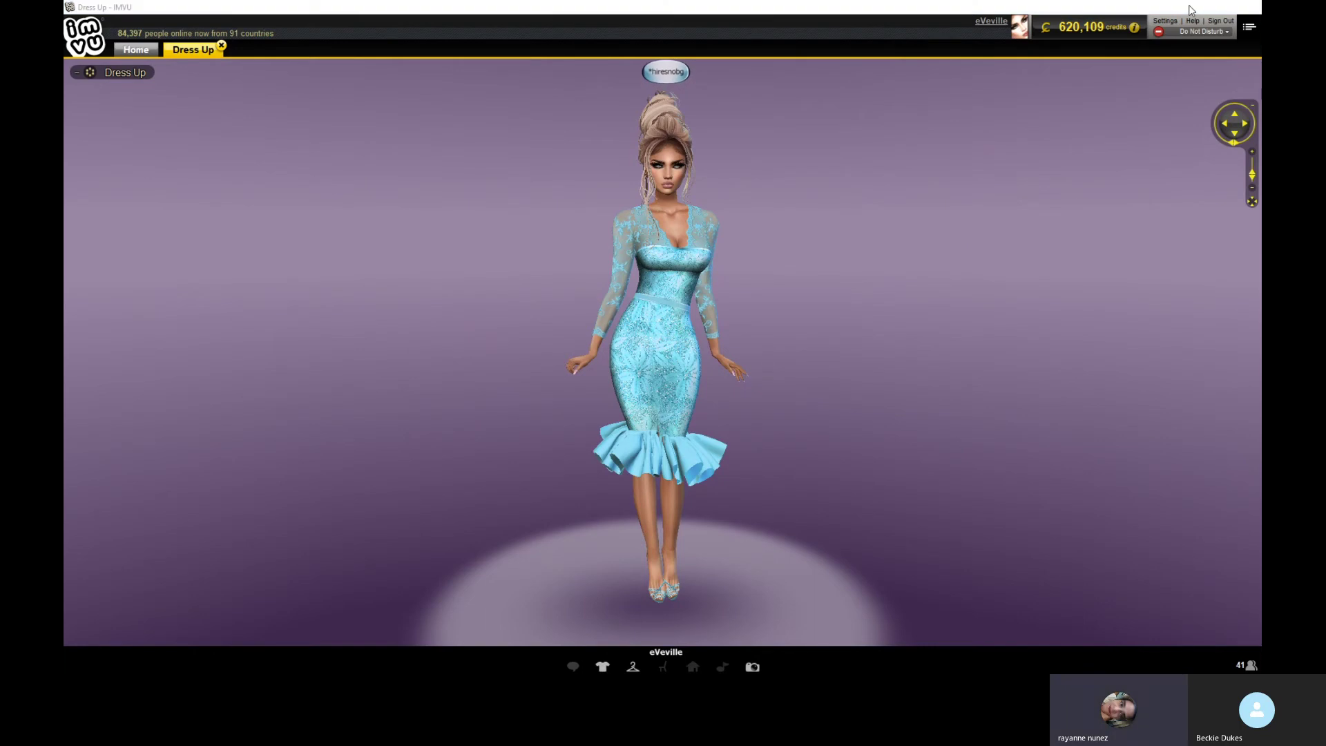
{"action": "left_click", "coordinate": [1205, 7]}
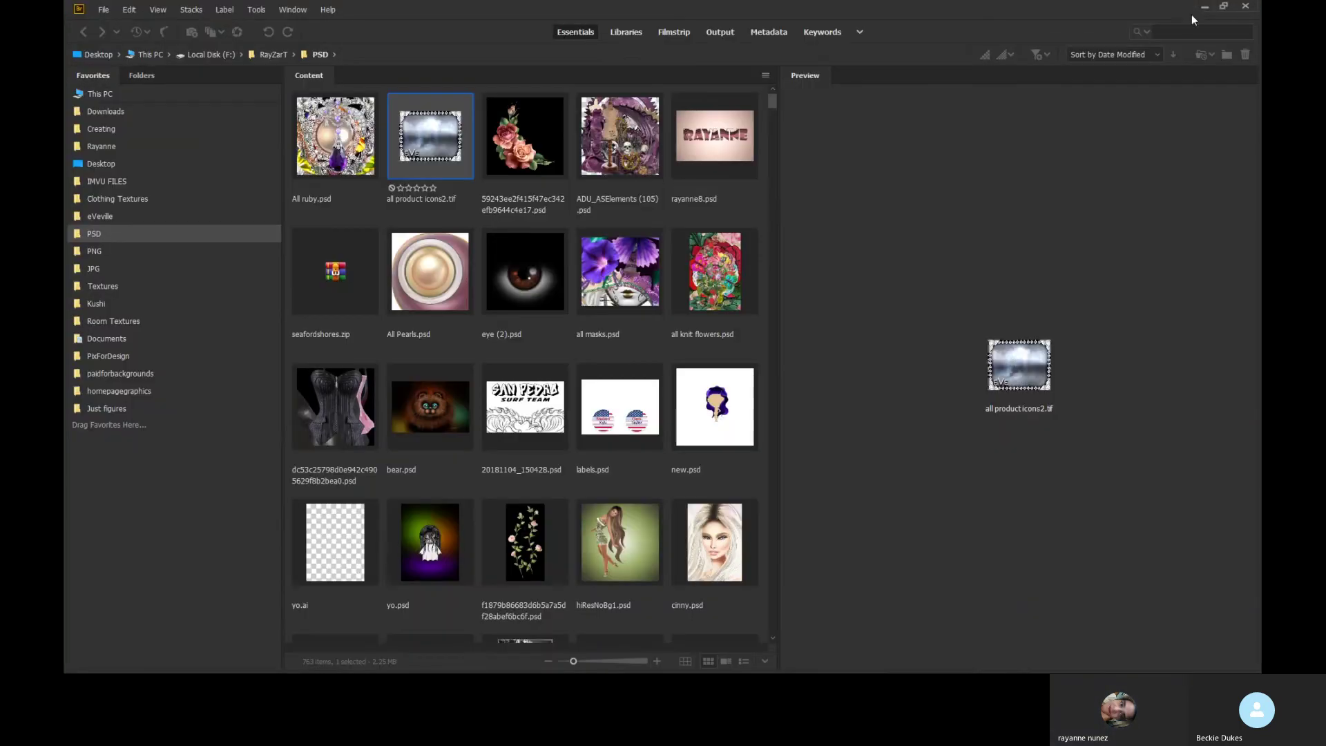
{"action": "left_click", "coordinate": [1205, 6]}
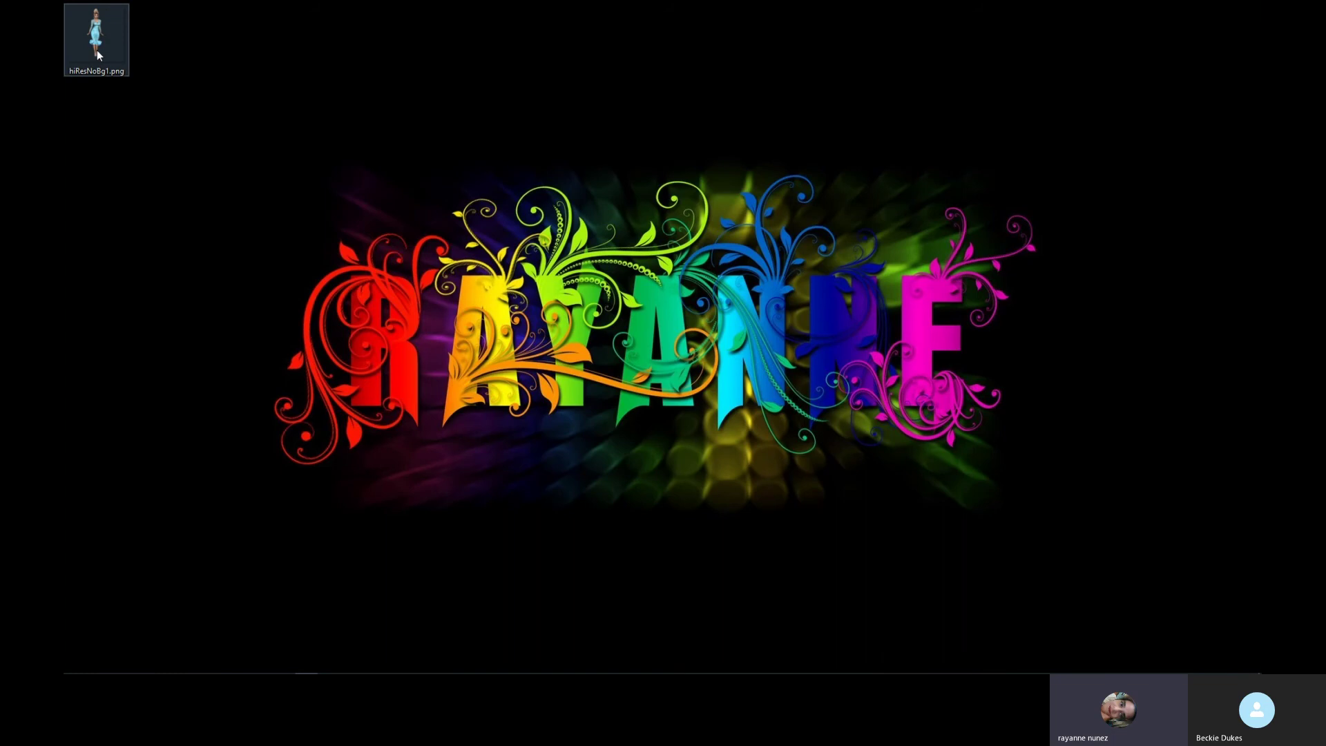
Open hiResNoBg1.png and drag its layer into the all product icons2.tif document
{"action": "double_click", "coordinate": [100, 31]}
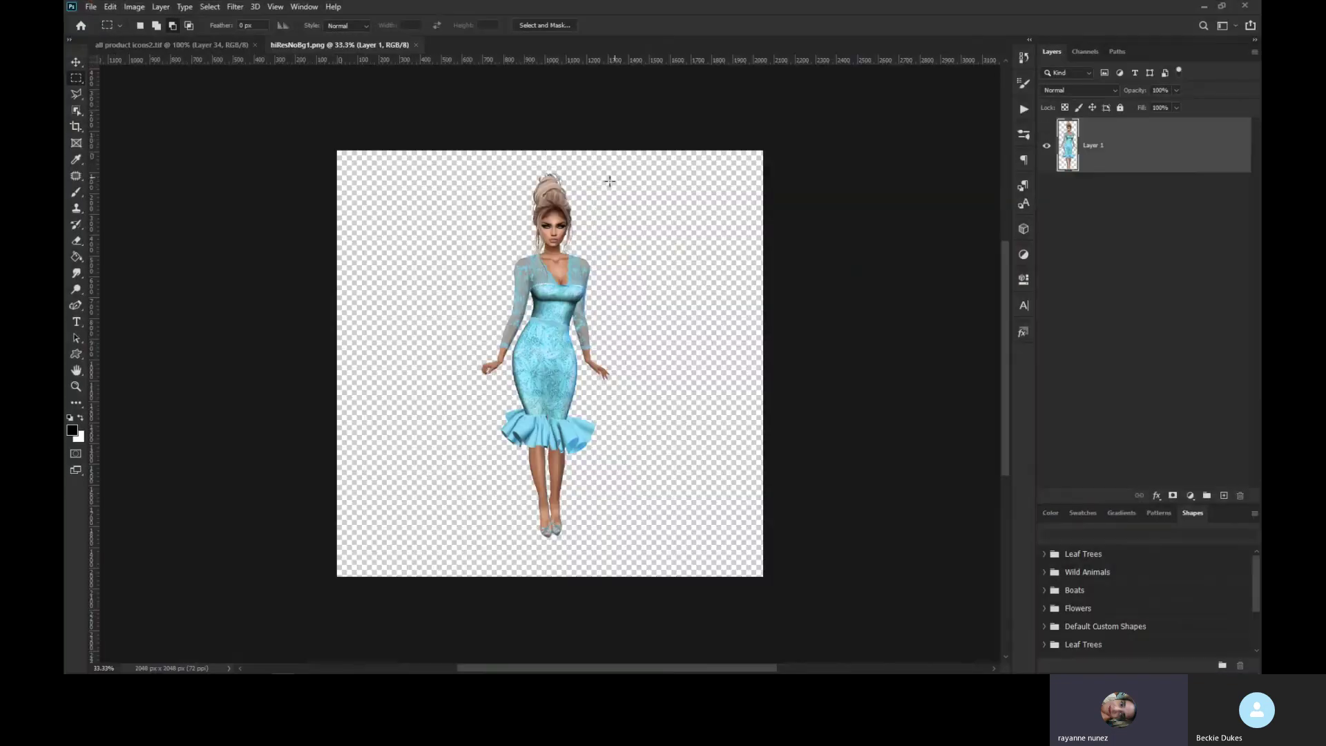
{"action": "left_click", "coordinate": [76, 62]}
{"action": "left_click_drag", "start_coordinate": [556, 221], "coordinate": [541, 292]}
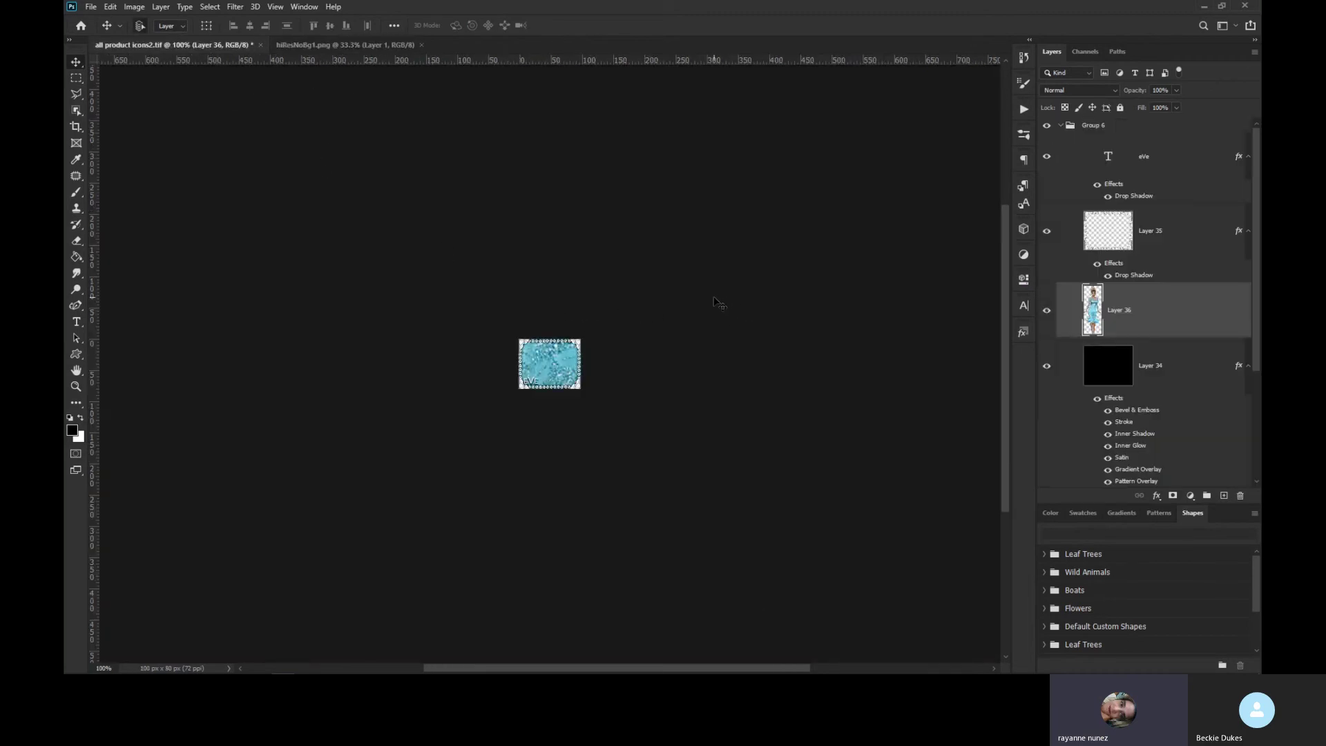
Scale the avatar to about 25% and position it so her face fills the icon
{"action": "key", "text": "ctrl+t"}
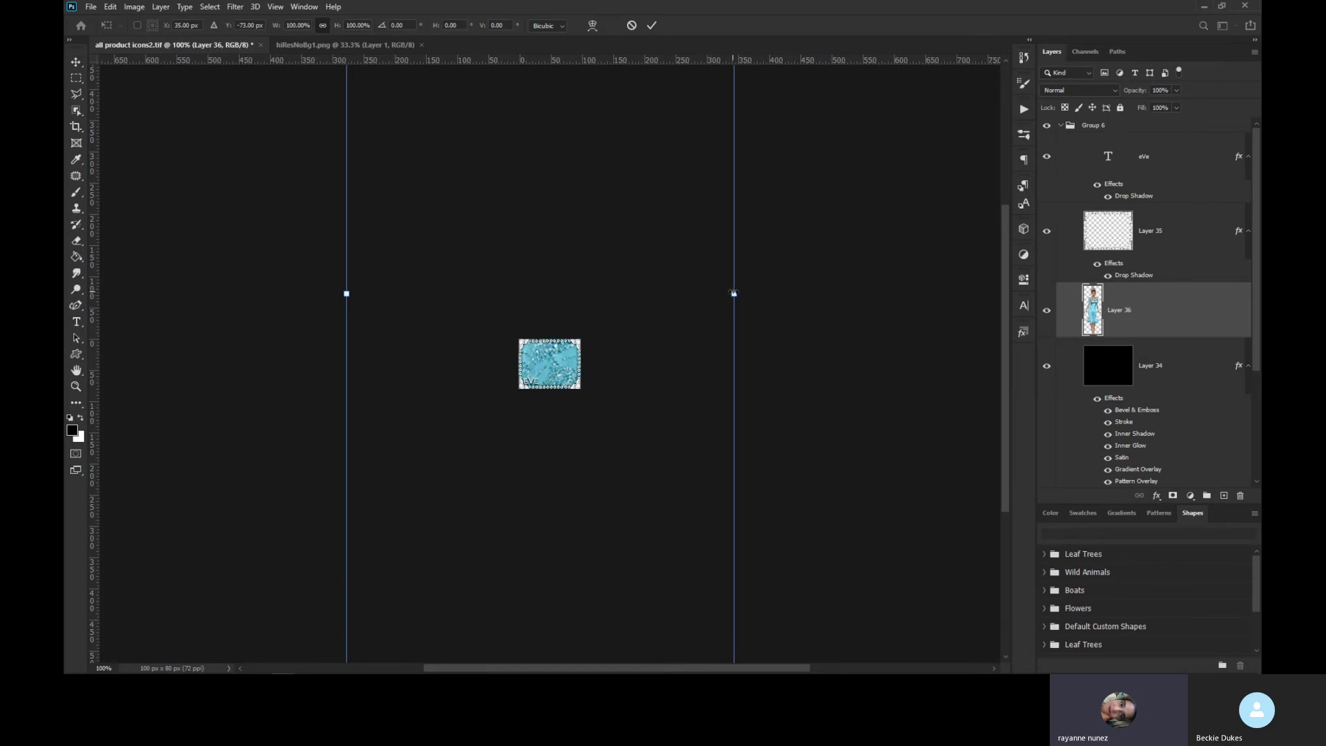
{"action": "left_click_drag", "start_coordinate": [734, 293], "coordinate": [460, 293]}
{"action": "left_click_drag", "start_coordinate": [424, 261], "coordinate": [565, 420]}
{"action": "left_click_drag", "start_coordinate": [540, 284], "coordinate": [544, 340]}
{"action": "left_click_drag", "start_coordinate": [536, 463], "coordinate": [538, 413]}
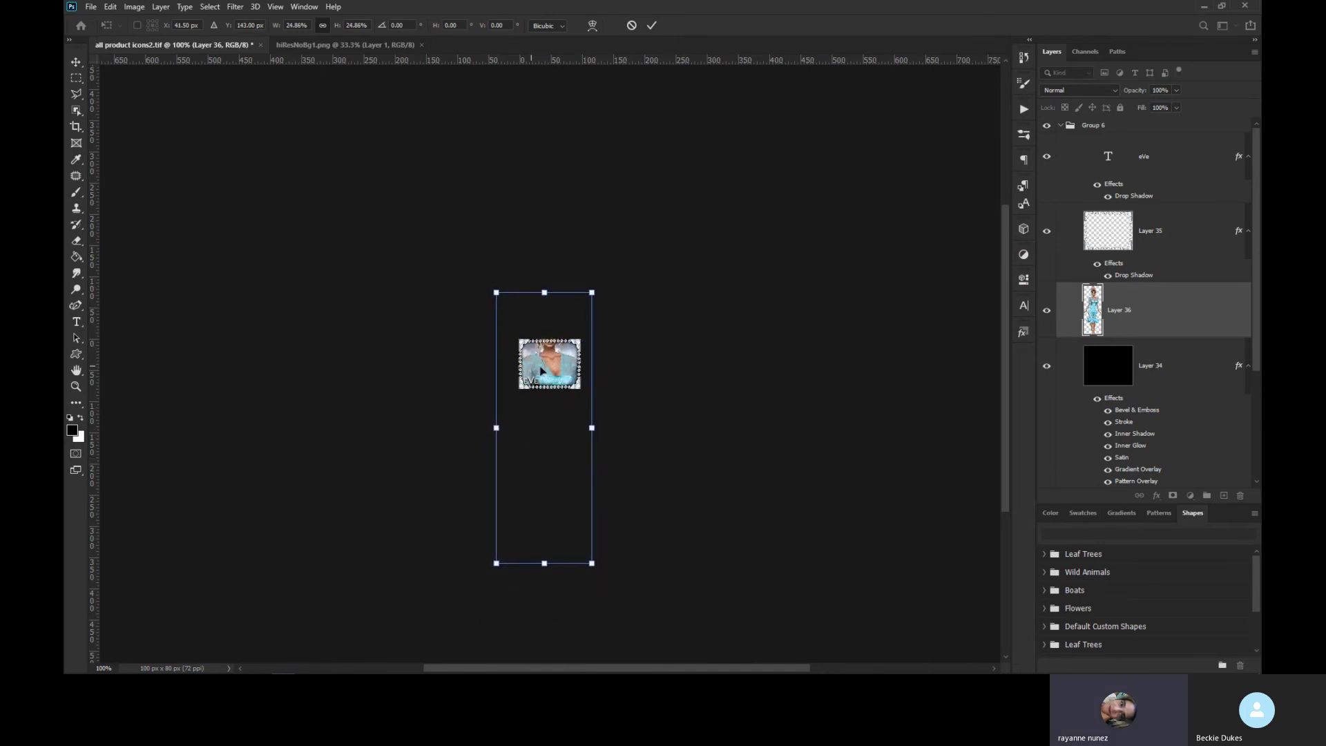
{"action": "left_click", "coordinate": [651, 25]}
{"action": "key", "text": "shift+Down"}
{"action": "key", "text": "shift+Down"}
{"action": "key", "text": "shift+Down"}
{"action": "key", "text": "shift+Down"}
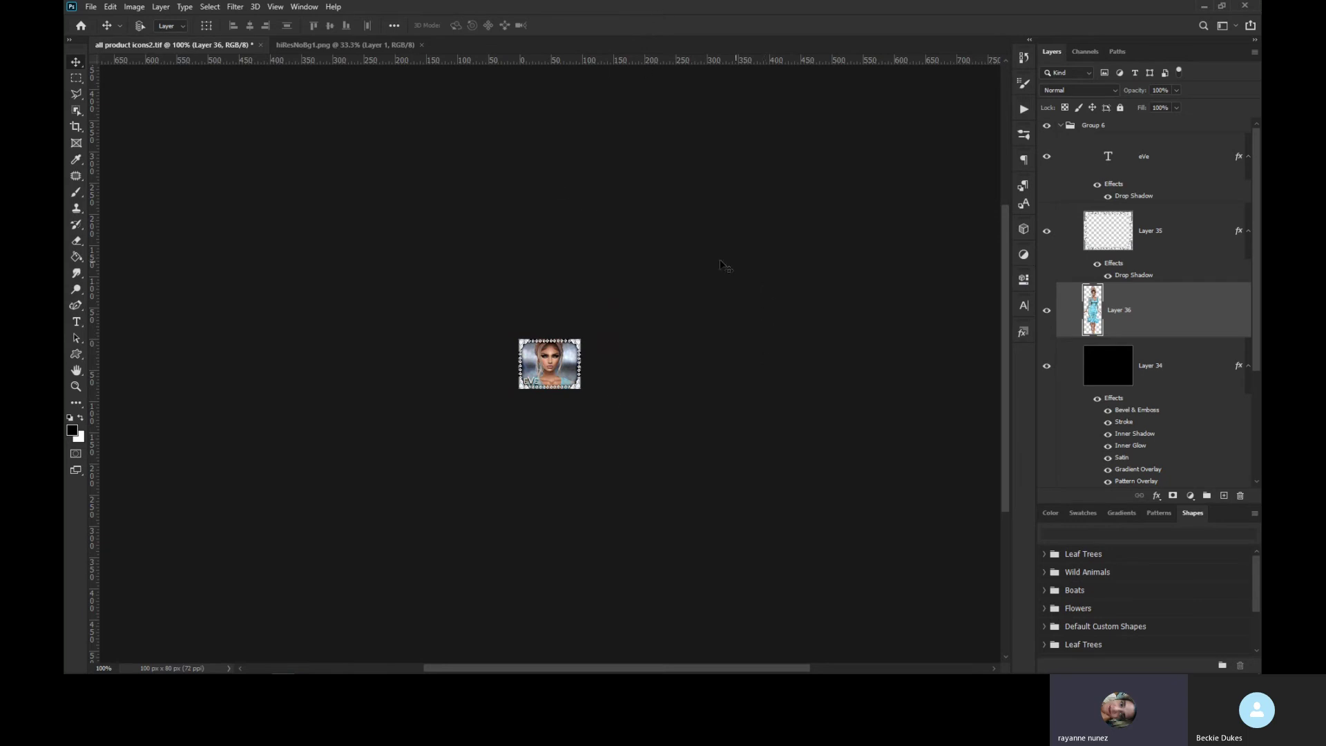
Show the Timeline and delete the extra animation frames, leaving a single frame
{"action": "left_click", "coordinate": [304, 7]}
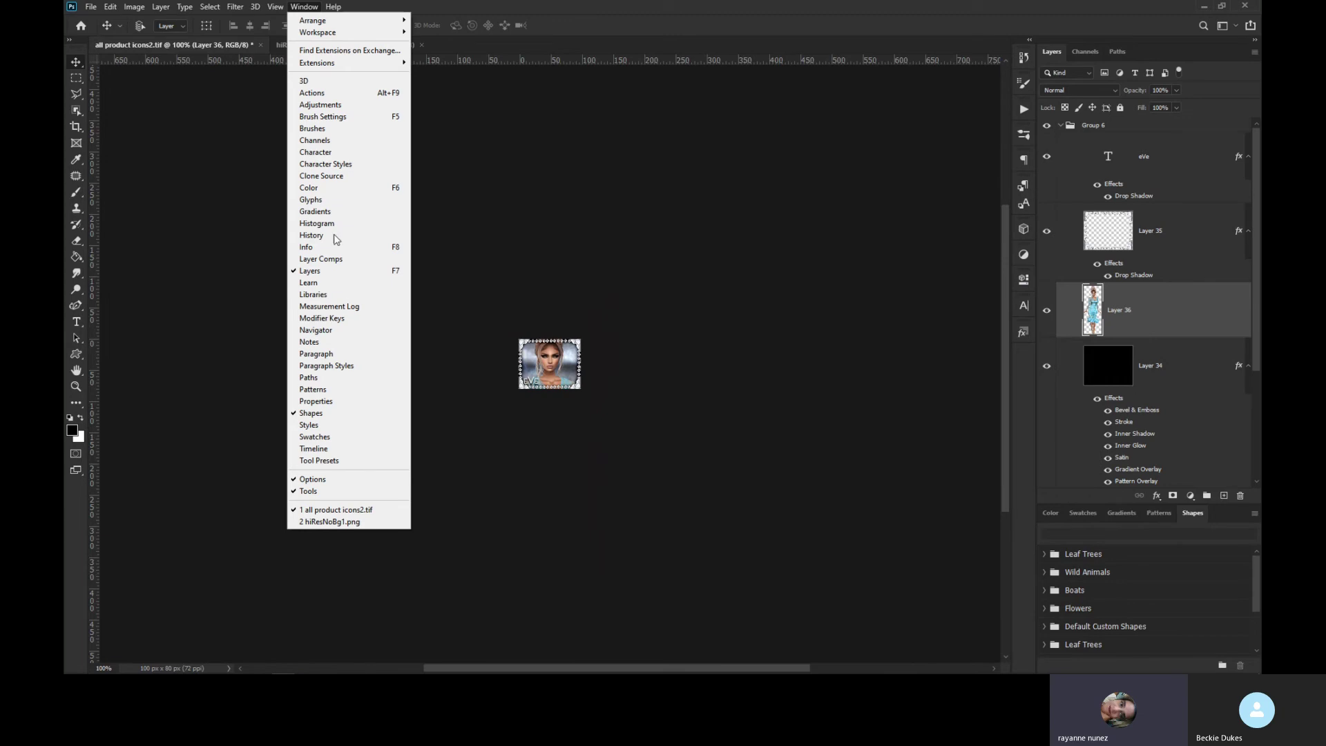
{"action": "left_click", "coordinate": [317, 450]}
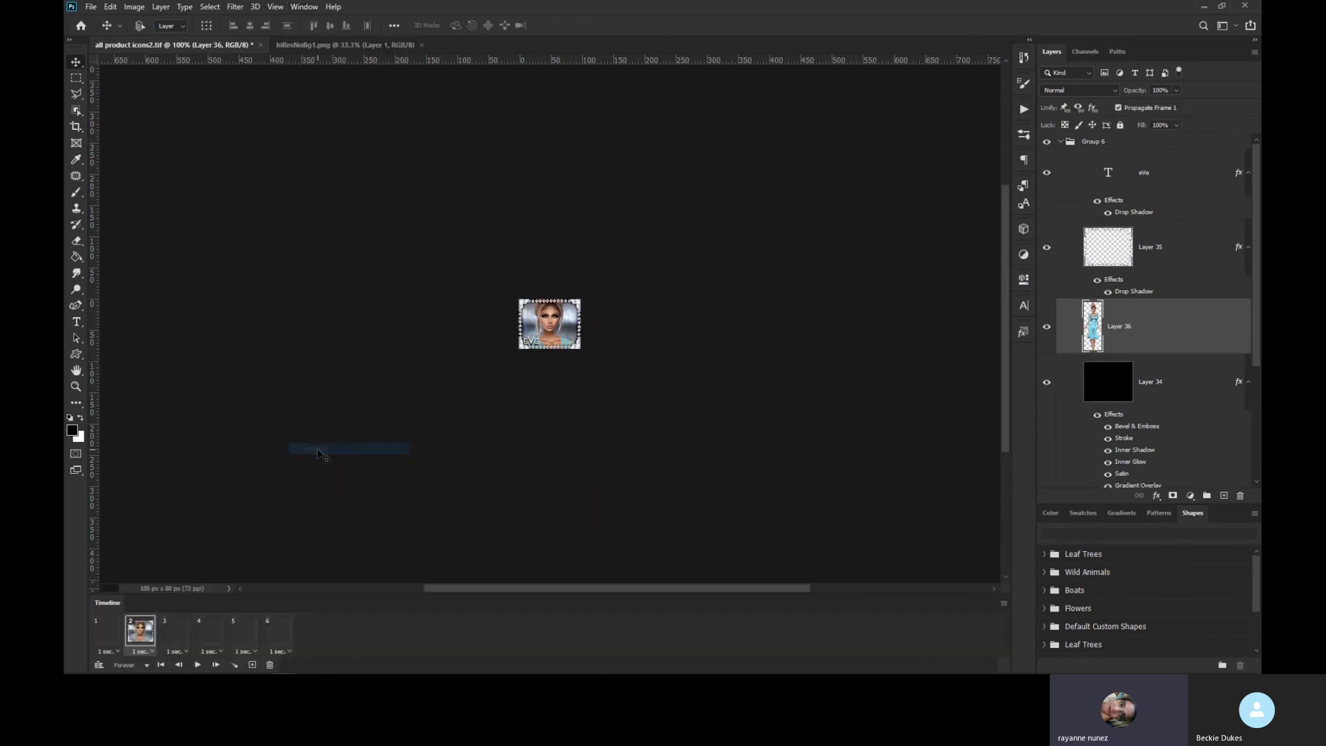
{"action": "left_click", "coordinate": [121, 635]}
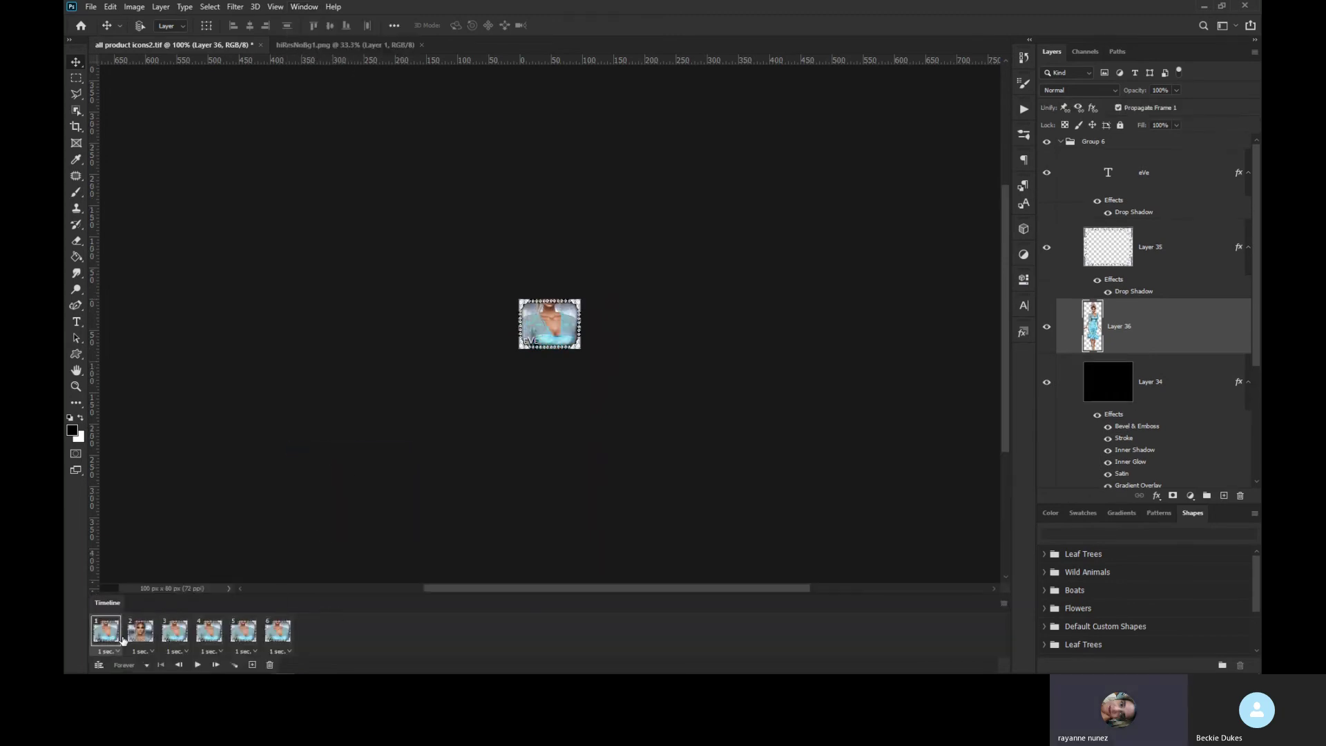
{"action": "left_click", "coordinate": [270, 666]}
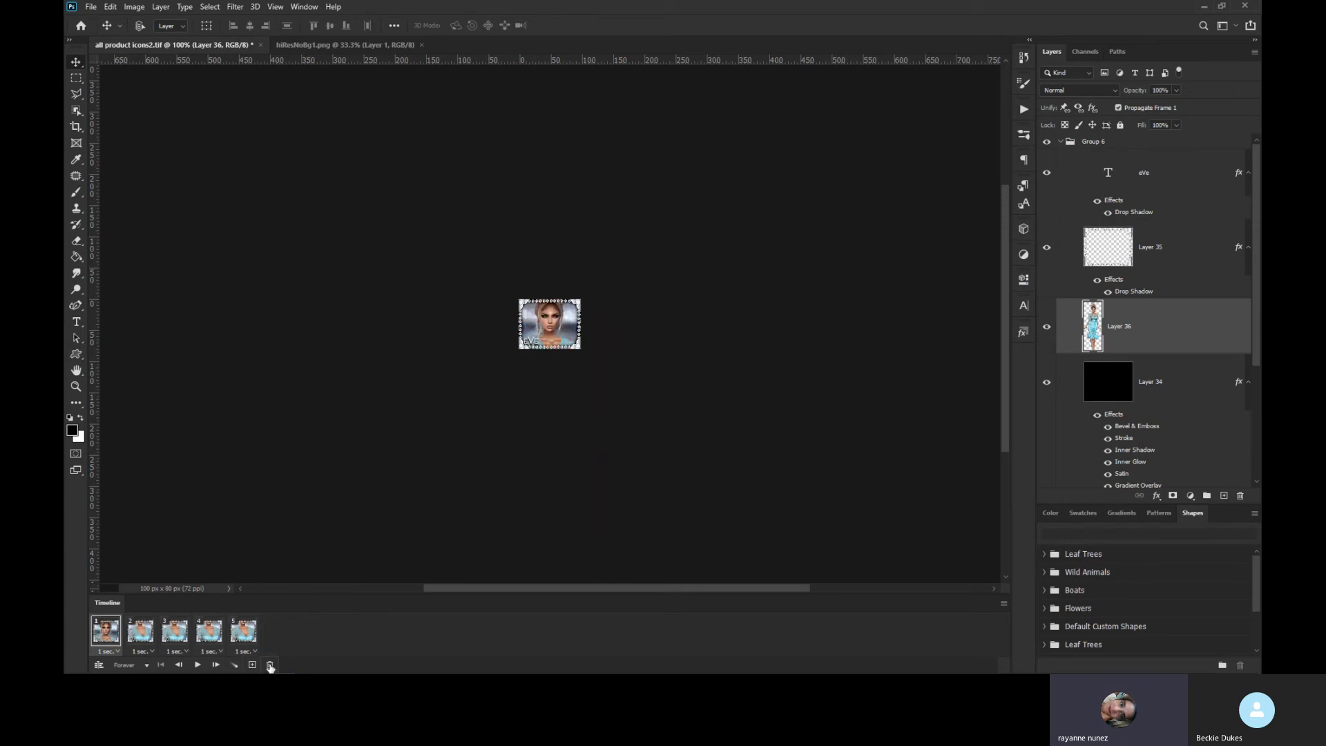
{"action": "left_click", "coordinate": [140, 634]}
{"action": "left_click", "coordinate": [270, 665]}
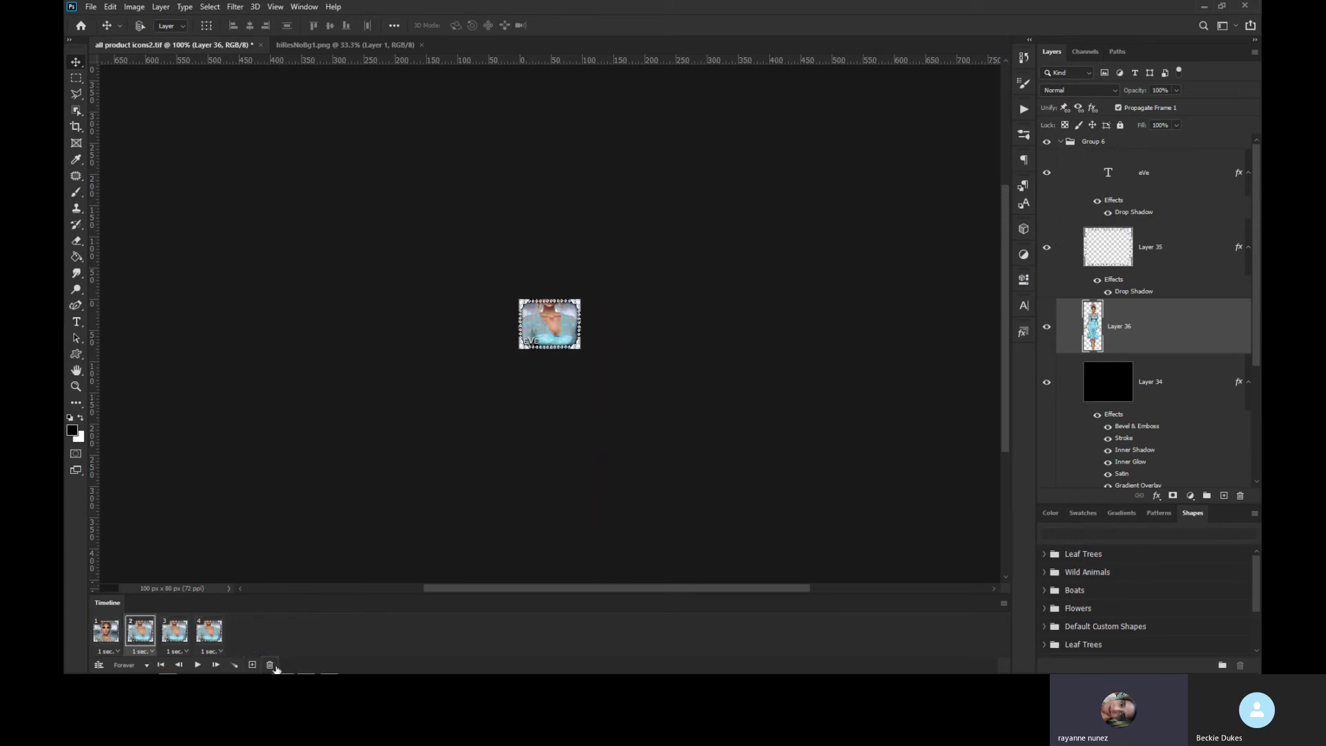
{"action": "left_click", "coordinate": [270, 666]}
{"action": "left_click", "coordinate": [270, 666]}
{"action": "left_click", "coordinate": [270, 666]}
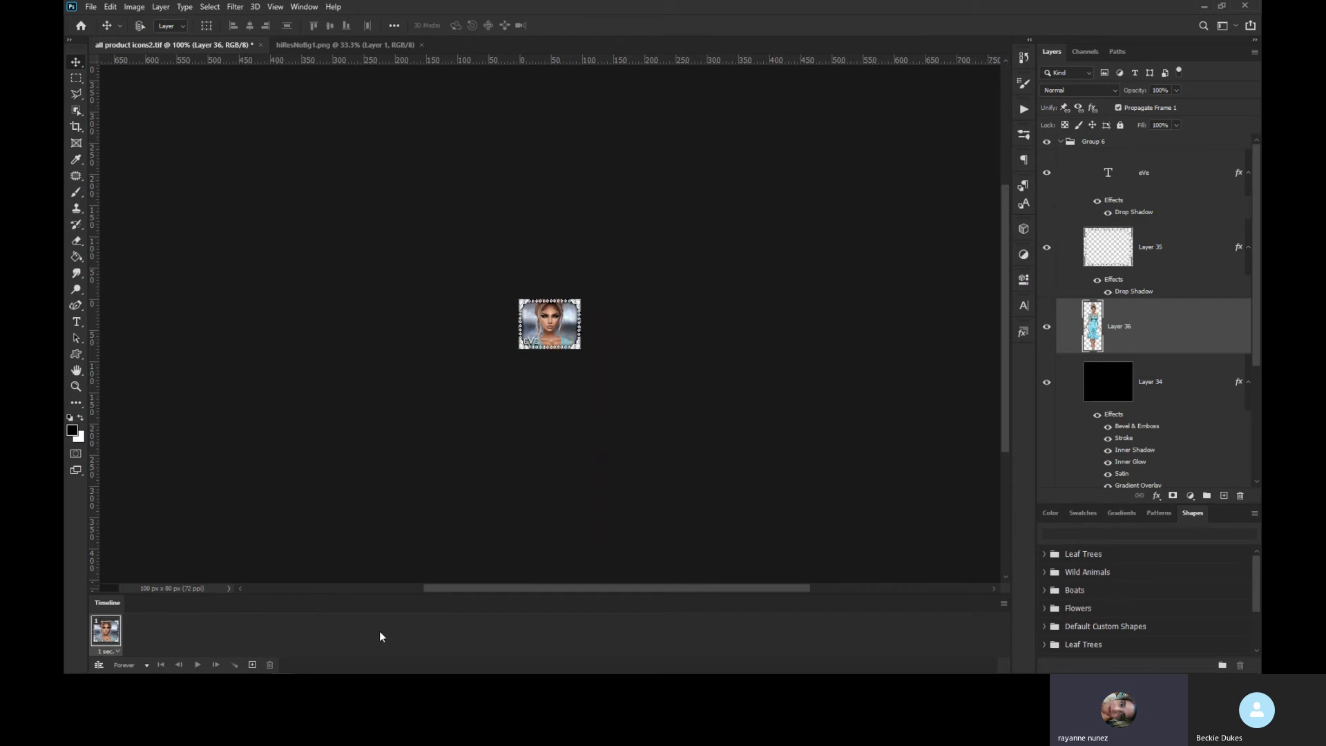
Set the frame delay to 1.0 second and the looping to Forever
{"action": "left_click", "coordinate": [112, 654]}
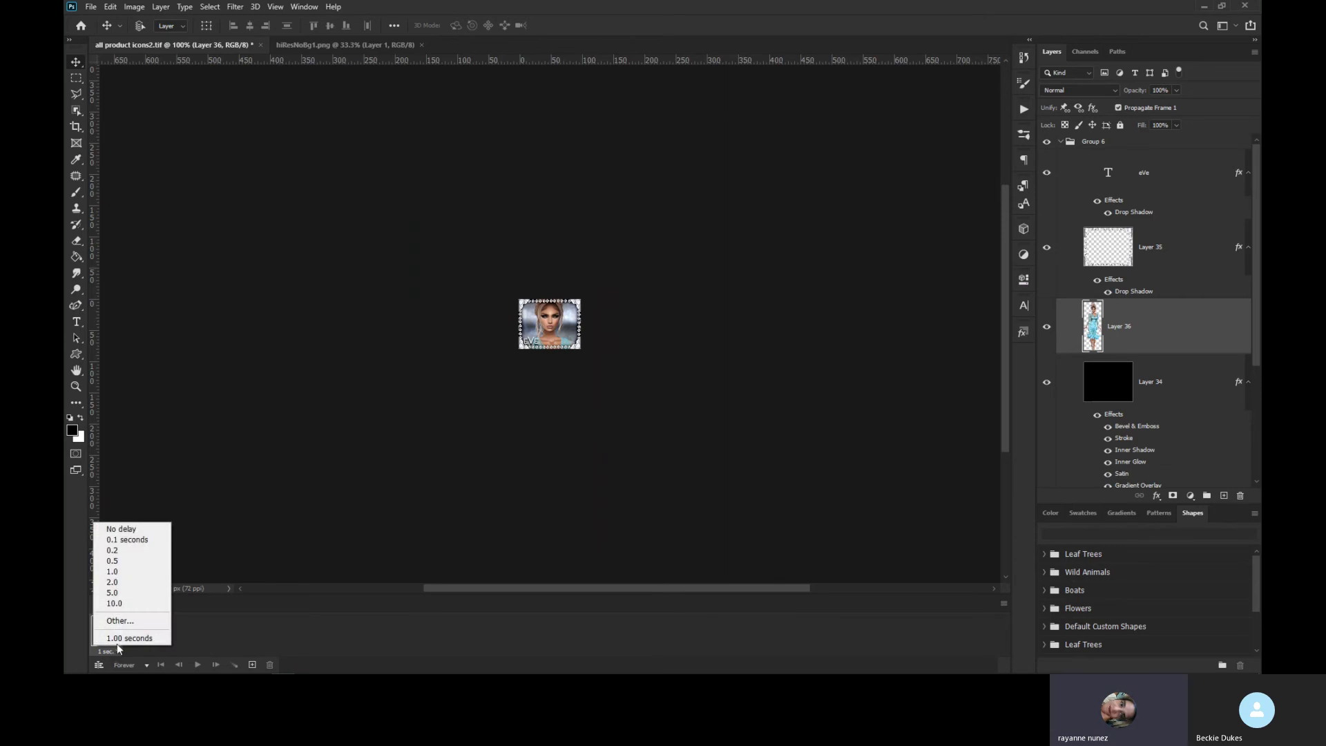
{"action": "left_click", "coordinate": [115, 572]}
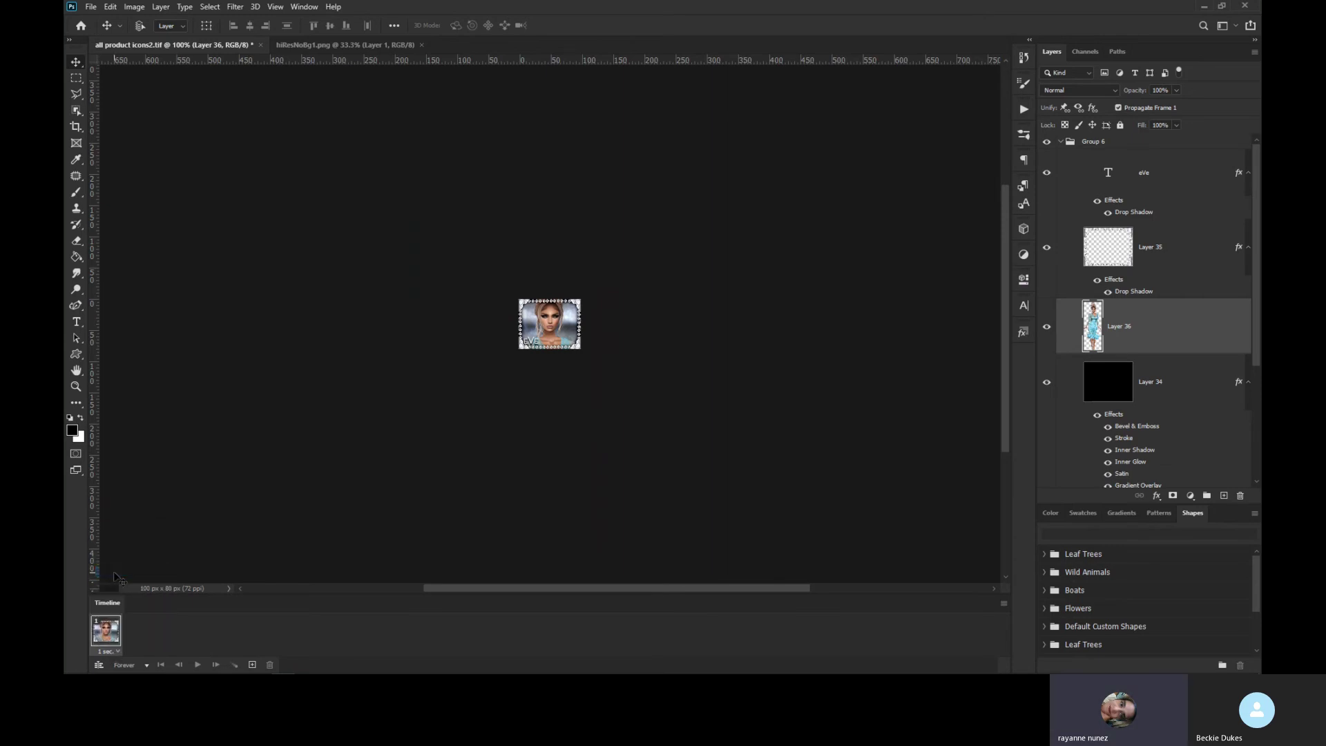
{"action": "left_click", "coordinate": [146, 666]}
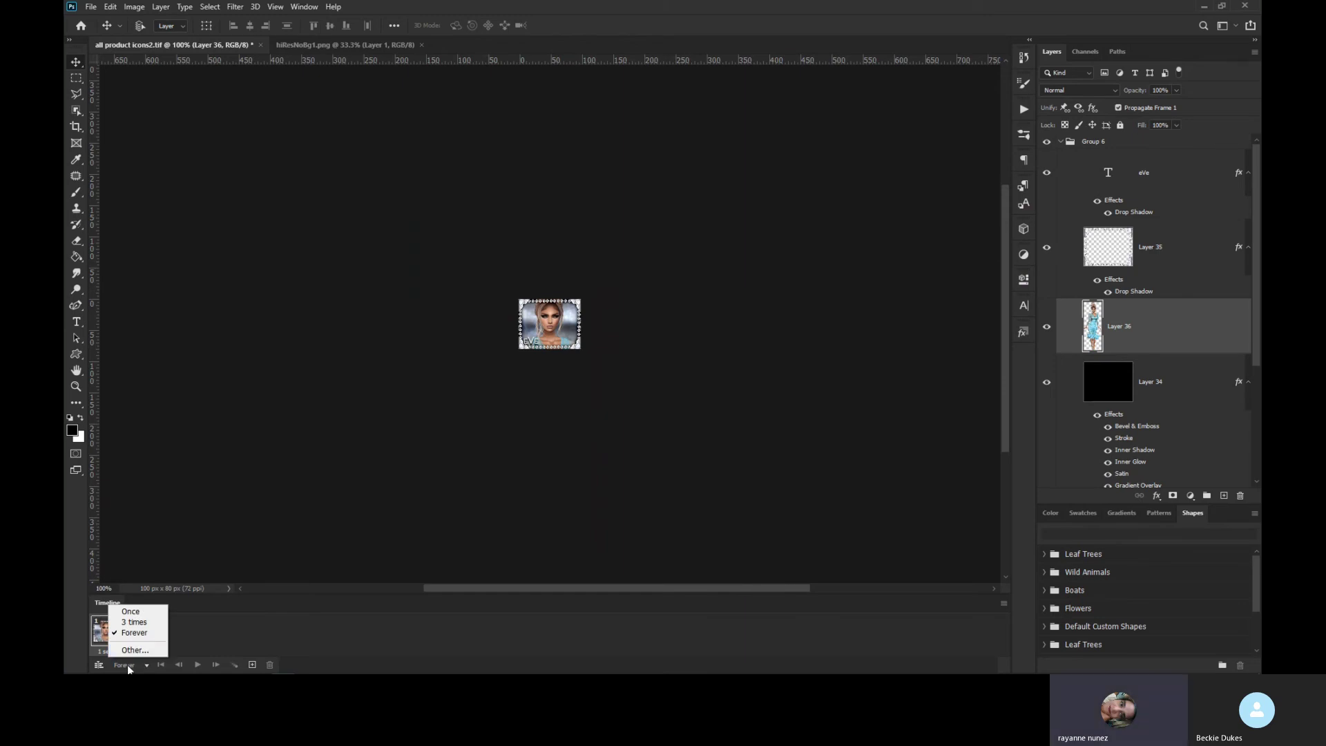
{"action": "left_click", "coordinate": [134, 638]}
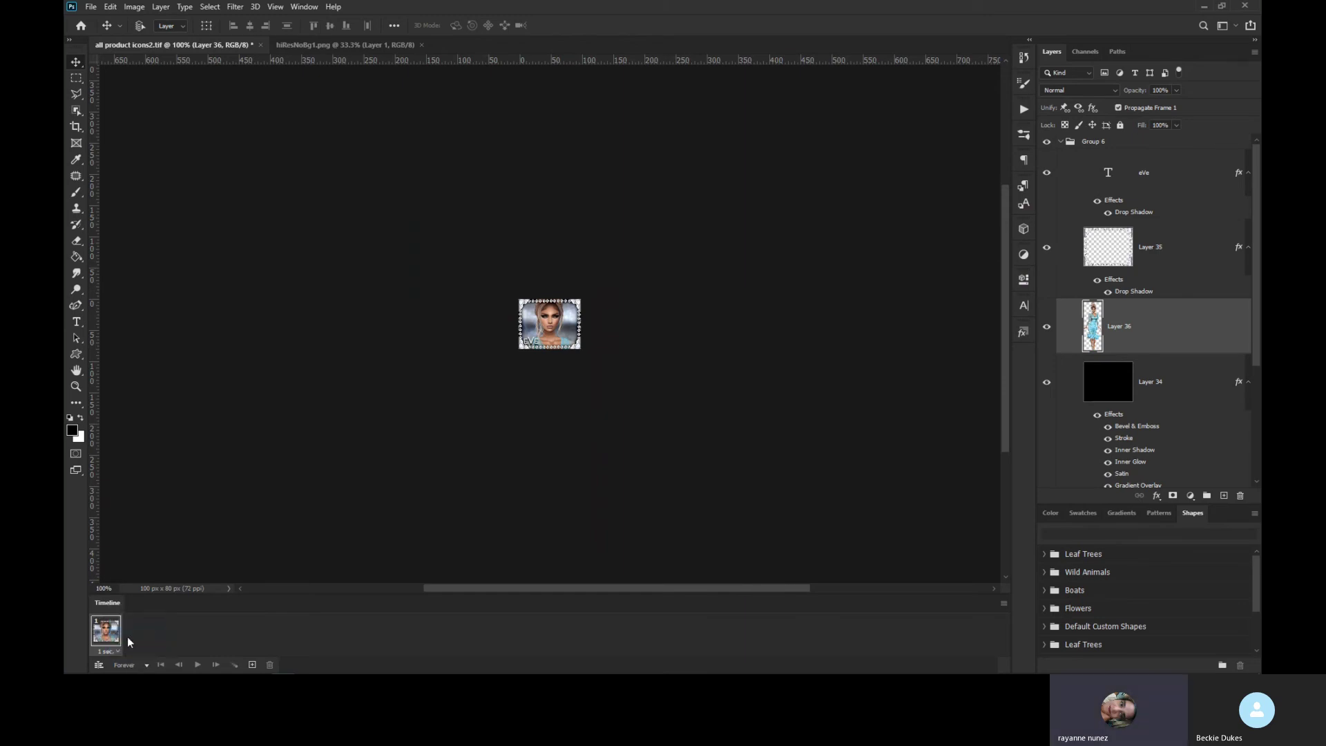
Duplicate the selected frame repeatedly to add more animation frames
{"action": "left_click", "coordinate": [253, 665]}
{"action": "left_click", "coordinate": [252, 664]}
{"action": "left_click", "coordinate": [252, 665]}
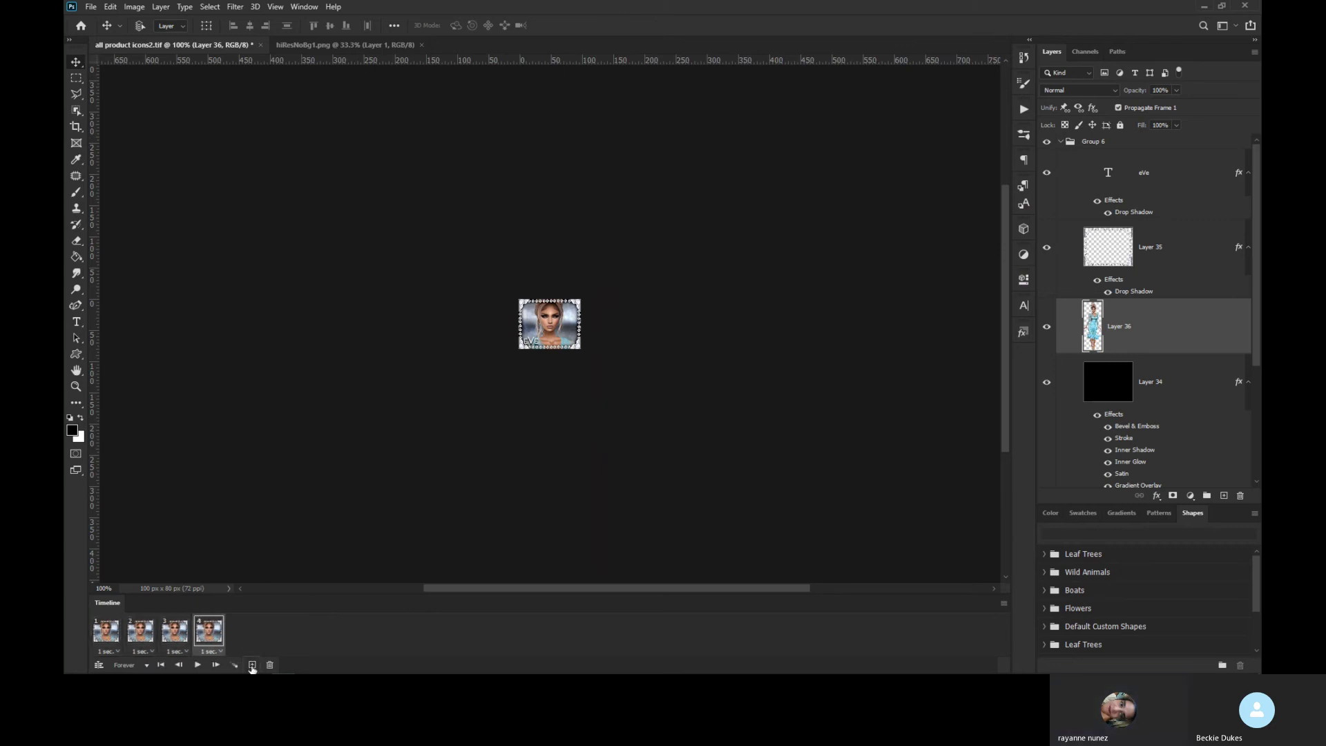
{"action": "left_click", "coordinate": [252, 664]}
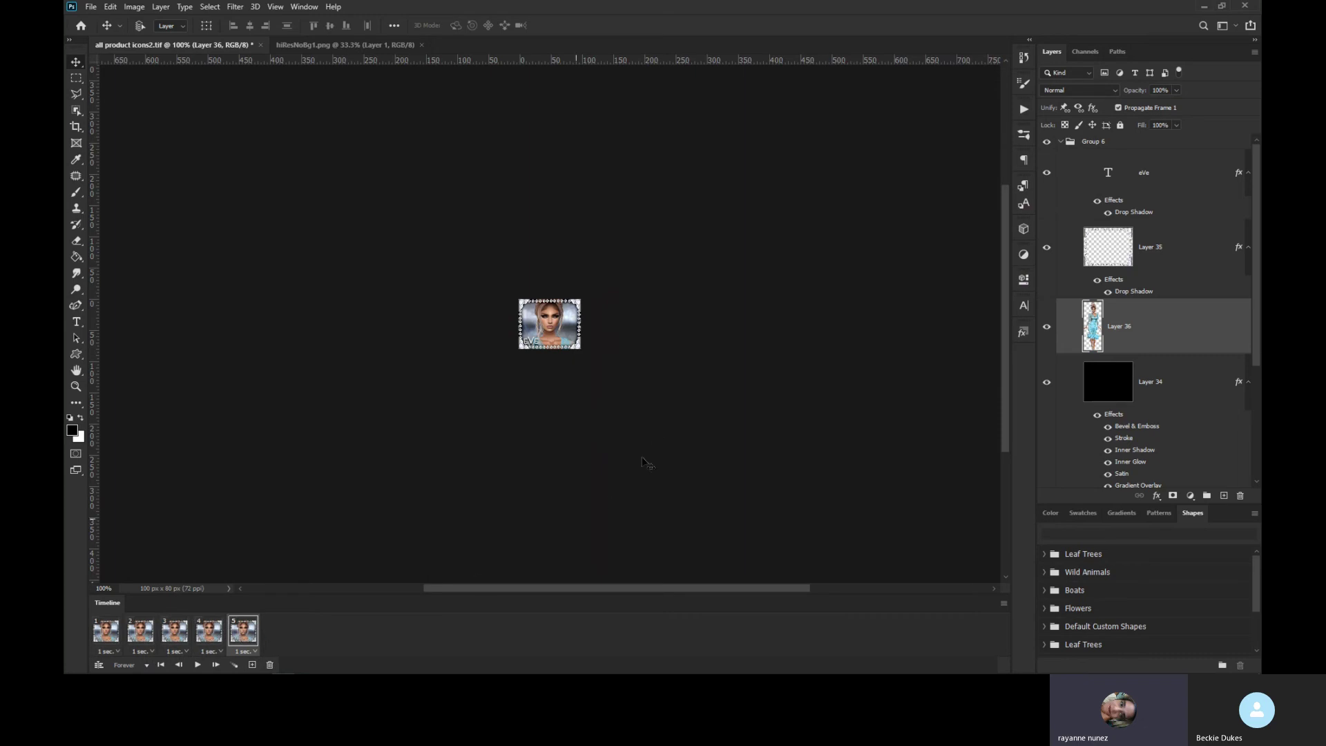
In the last frame, nudge the avatar upward to show her lower blue dress, then select all frames
{"action": "key", "text": "shift+Up"}
{"action": "key", "text": "shift+Up"}
{"action": "key", "text": "shift+Up"}
{"action": "key", "text": "shift+Up"}
{"action": "key", "text": "shift+Up"}
{"action": "key", "text": "shift+Up"}
{"action": "key", "text": "shift+Up"}
{"action": "key", "text": "shift+Up"}
{"action": "key", "text": "shift+Up"}
{"action": "key", "text": "shift+Up"}
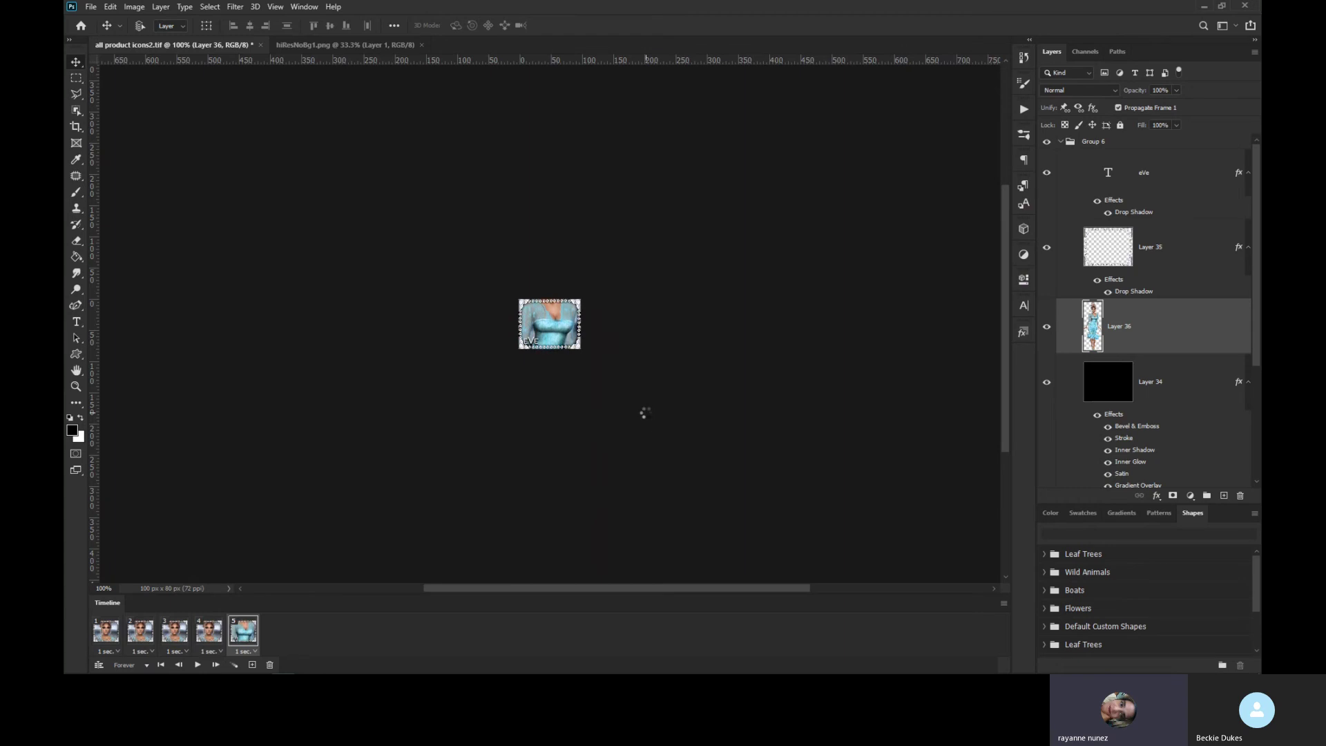
{"action": "key", "text": "shift+Up"}
{"action": "key", "text": "shift+Up"}
{"action": "key", "text": "shift+Up"}
{"action": "key", "text": "shift+Up"}
{"action": "key", "text": "shift+Up"}
{"action": "key", "text": "shift+Up"}
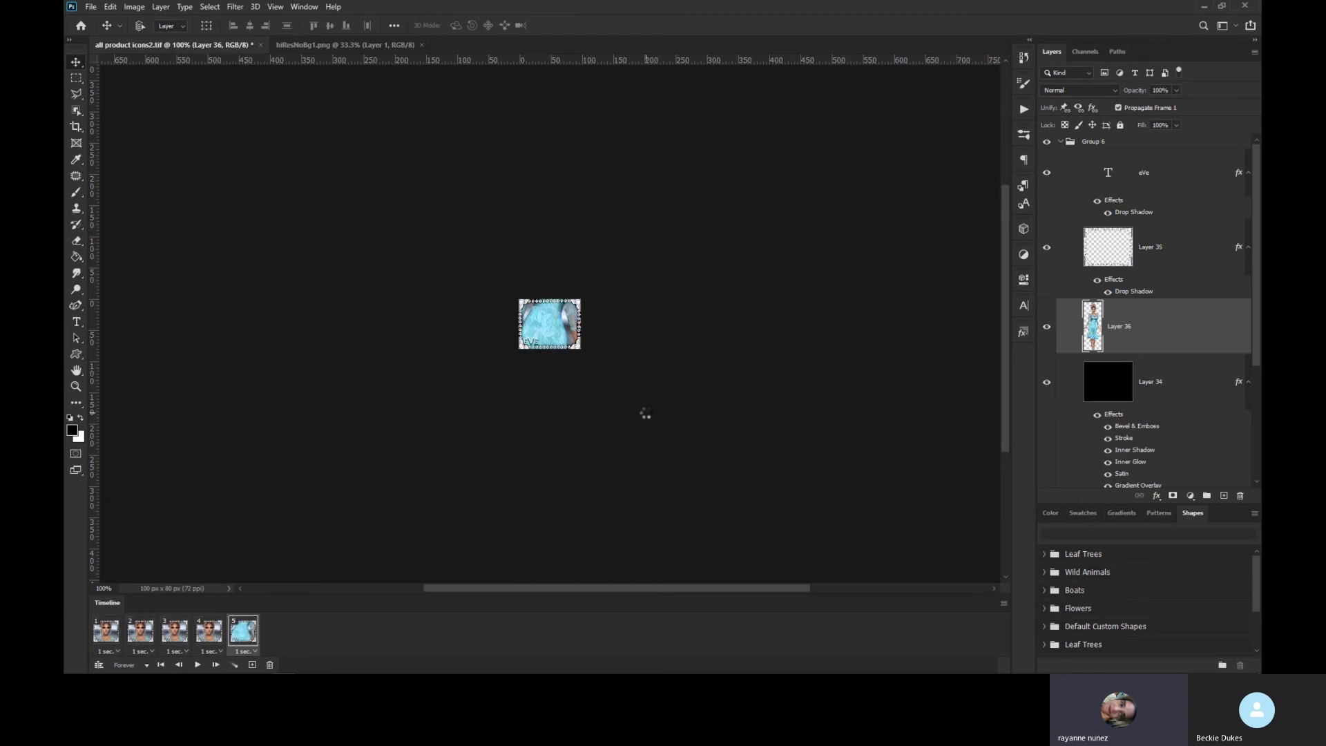
{"action": "key", "text": "shift+Up"}
{"action": "key", "text": "shift+Up"}
{"action": "key", "text": "shift+Up"}
{"action": "key", "text": "shift+Up"}
{"action": "key", "text": "shift+Up"}
{"action": "key", "text": "shift+Up"}
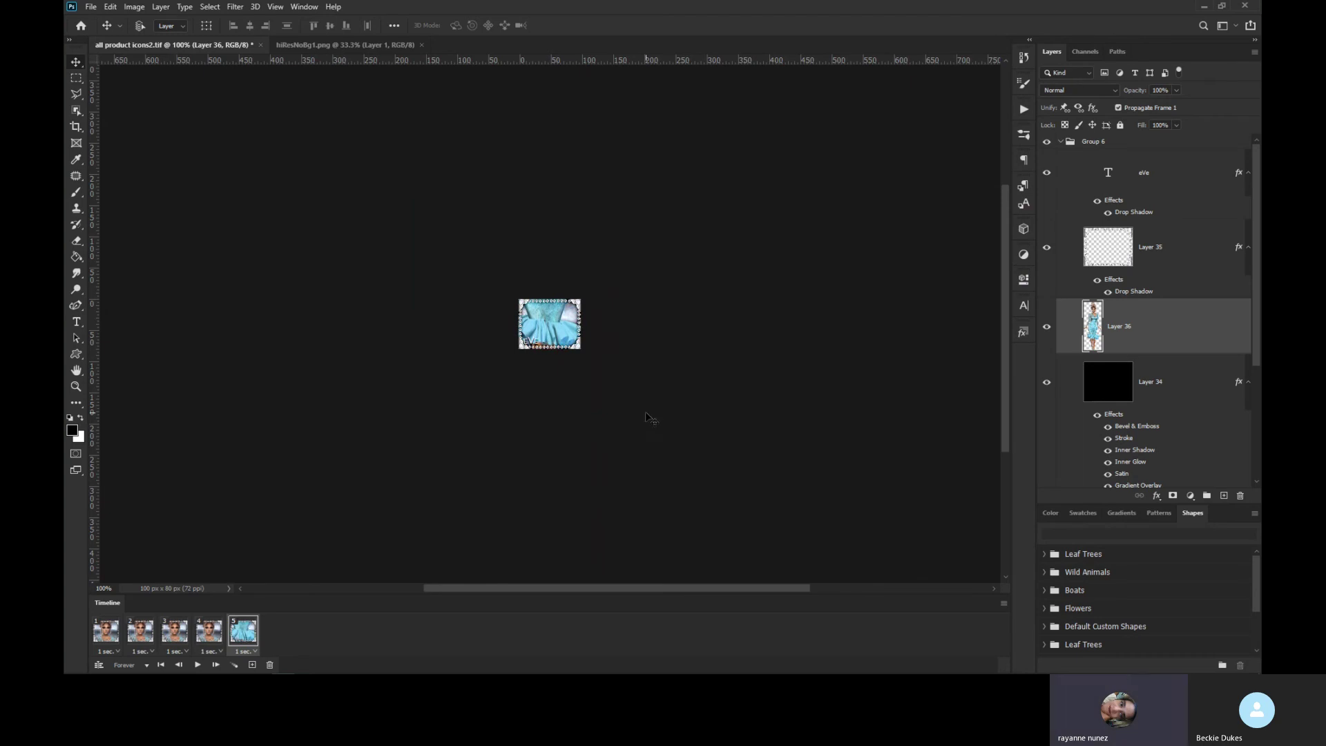
{"action": "key", "text": "shift+Up"}
{"action": "key", "text": "shift+Up"}
{"action": "key", "text": "shift+Up"}
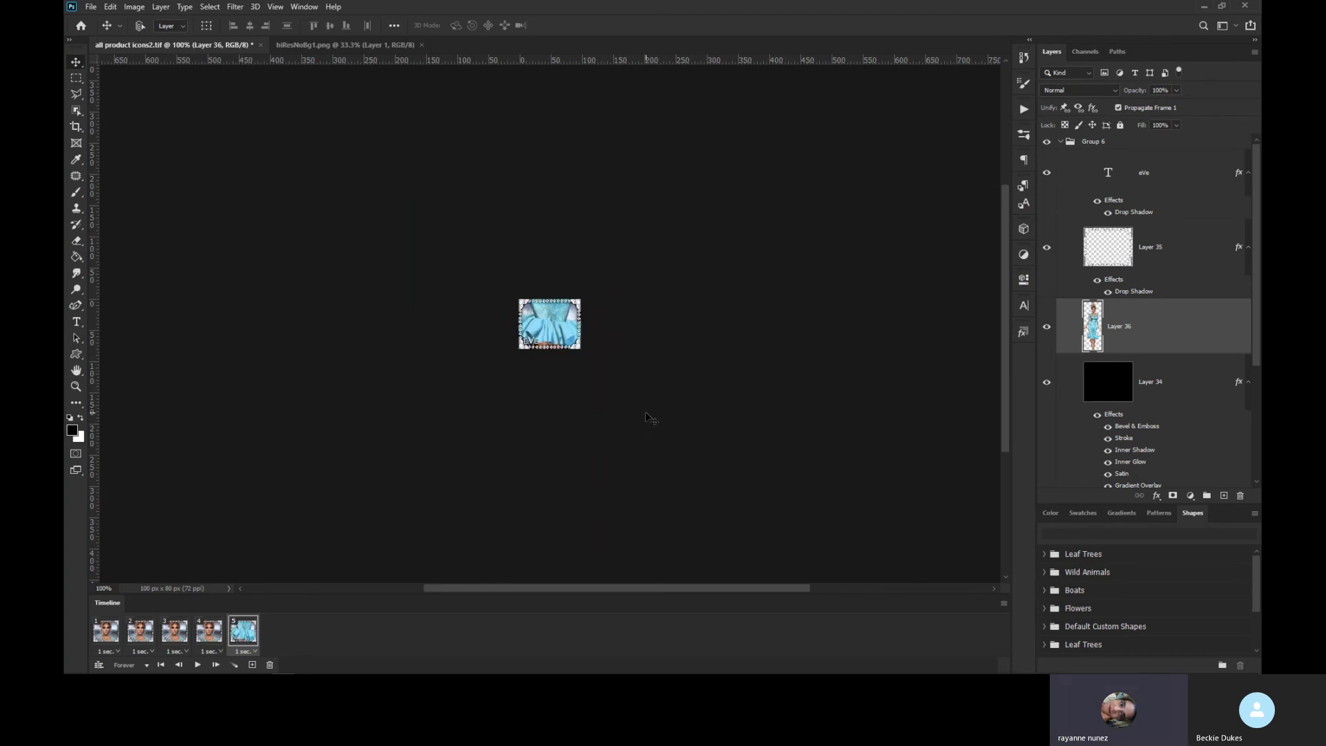
{"action": "left_click", "coordinate": [109, 634], "text": "shift"}
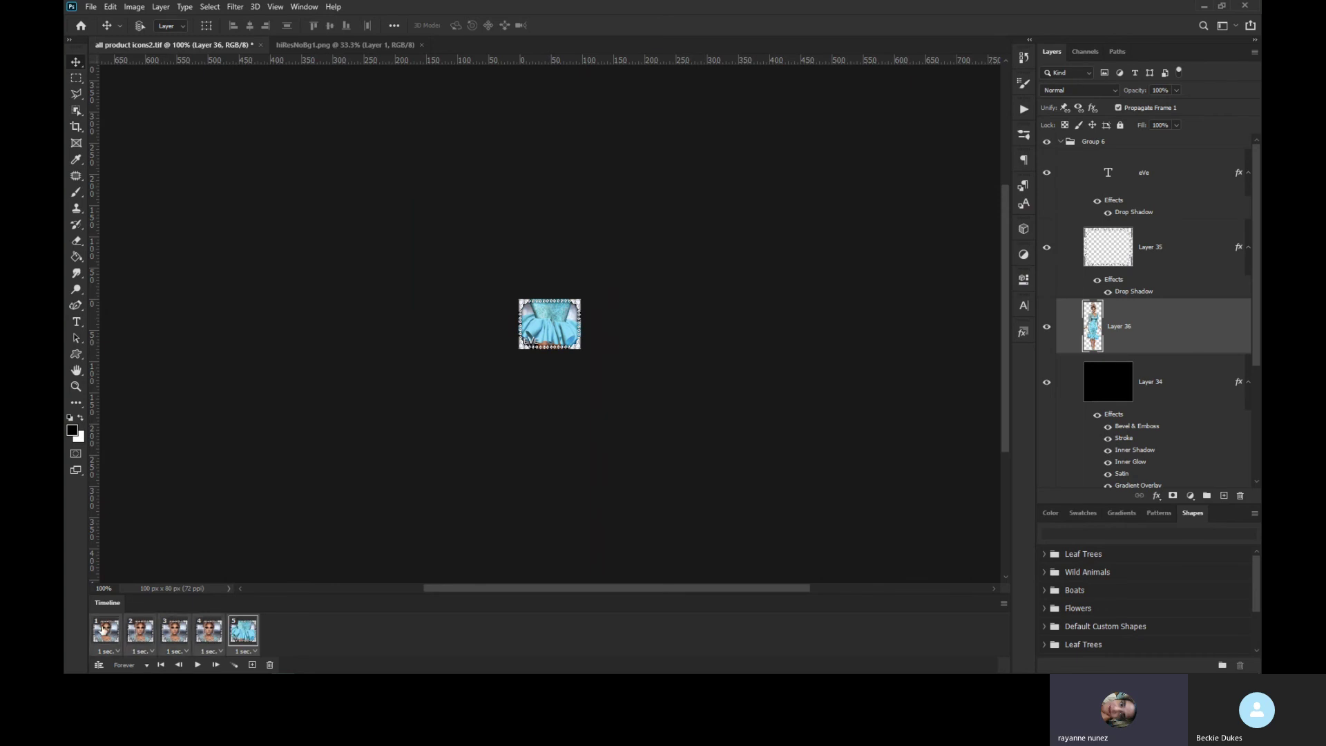
Tween in-between frames from face to dress, check frames 2–4, and play the animation
{"action": "left_click", "coordinate": [235, 665]}
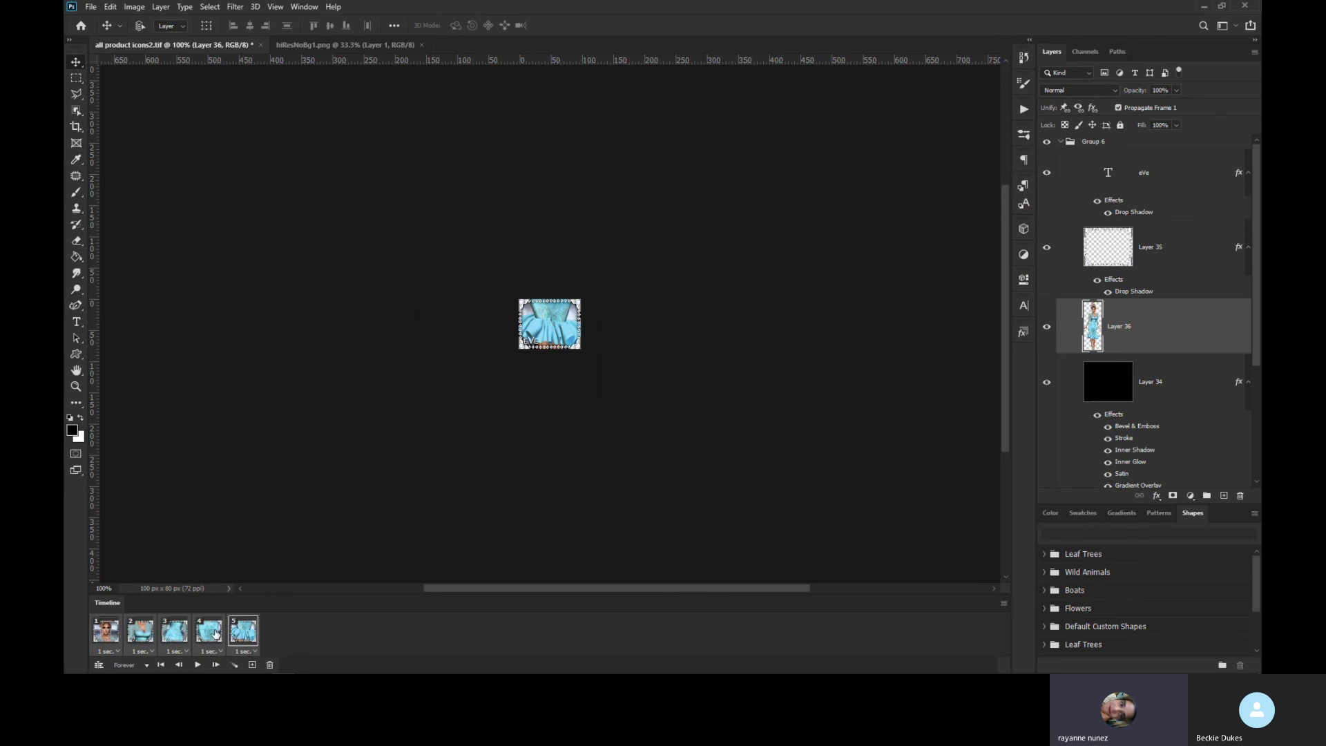
{"action": "left_click", "coordinate": [141, 635]}
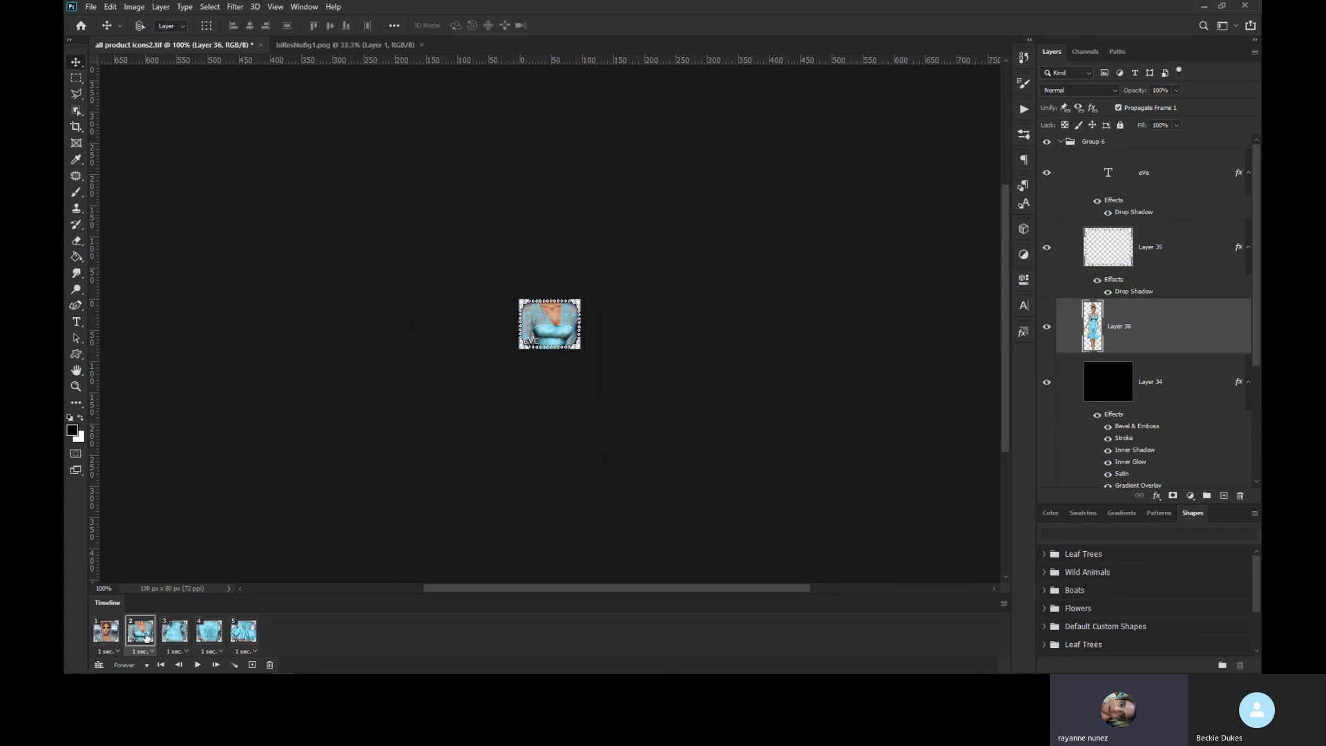
{"action": "left_click", "coordinate": [175, 623]}
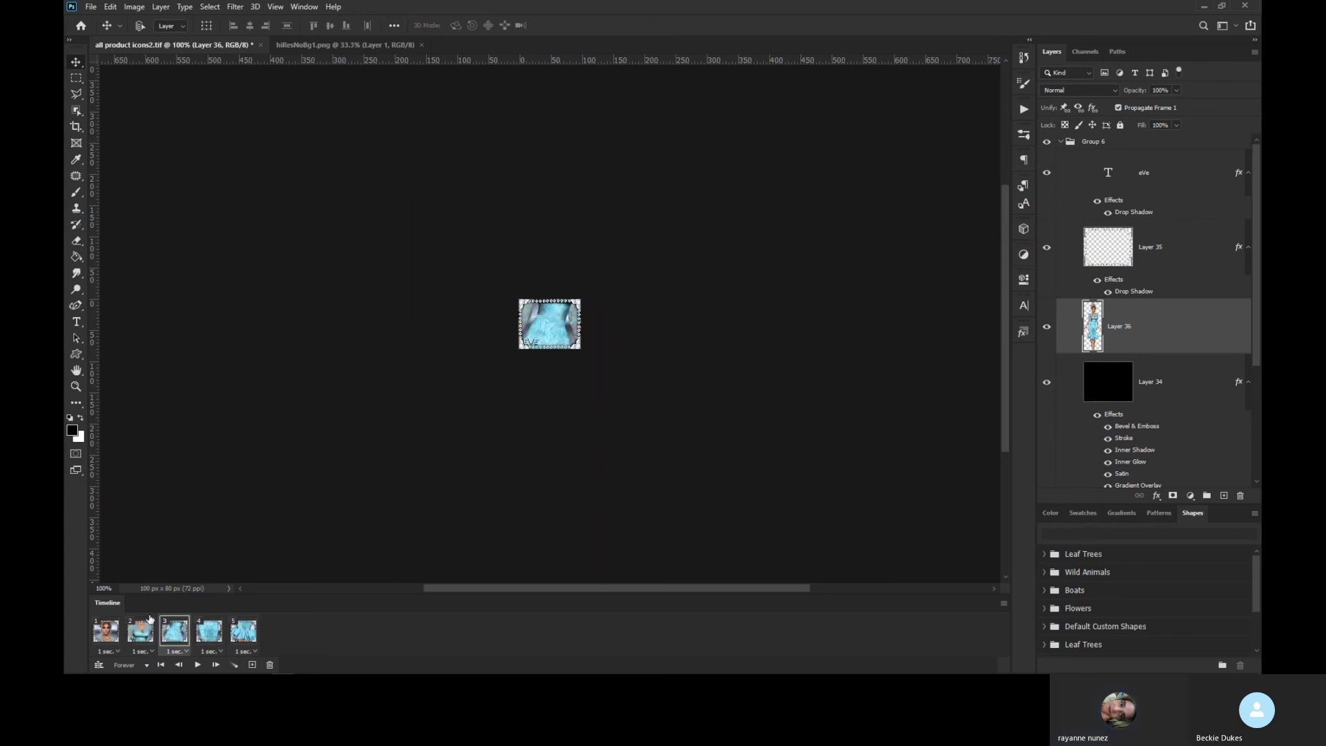
{"action": "left_click", "coordinate": [214, 631]}
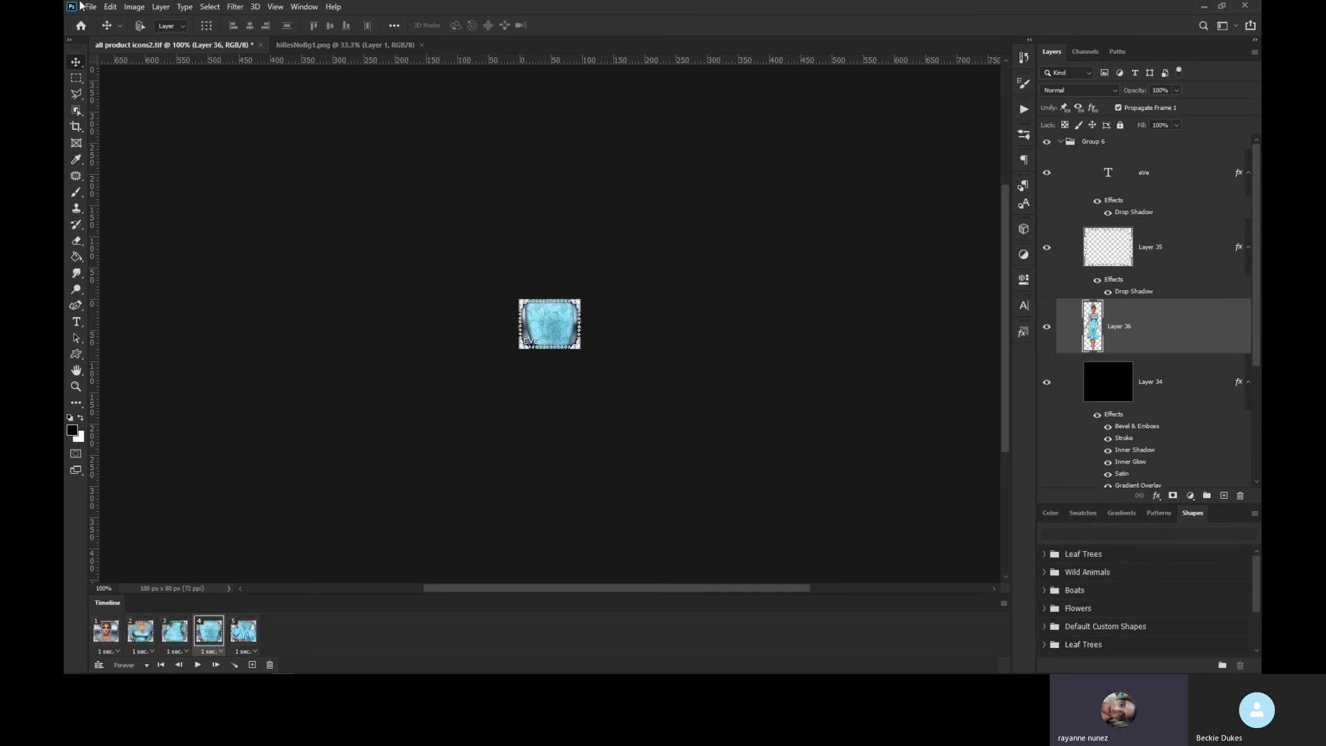
{"action": "left_click", "coordinate": [198, 665]}
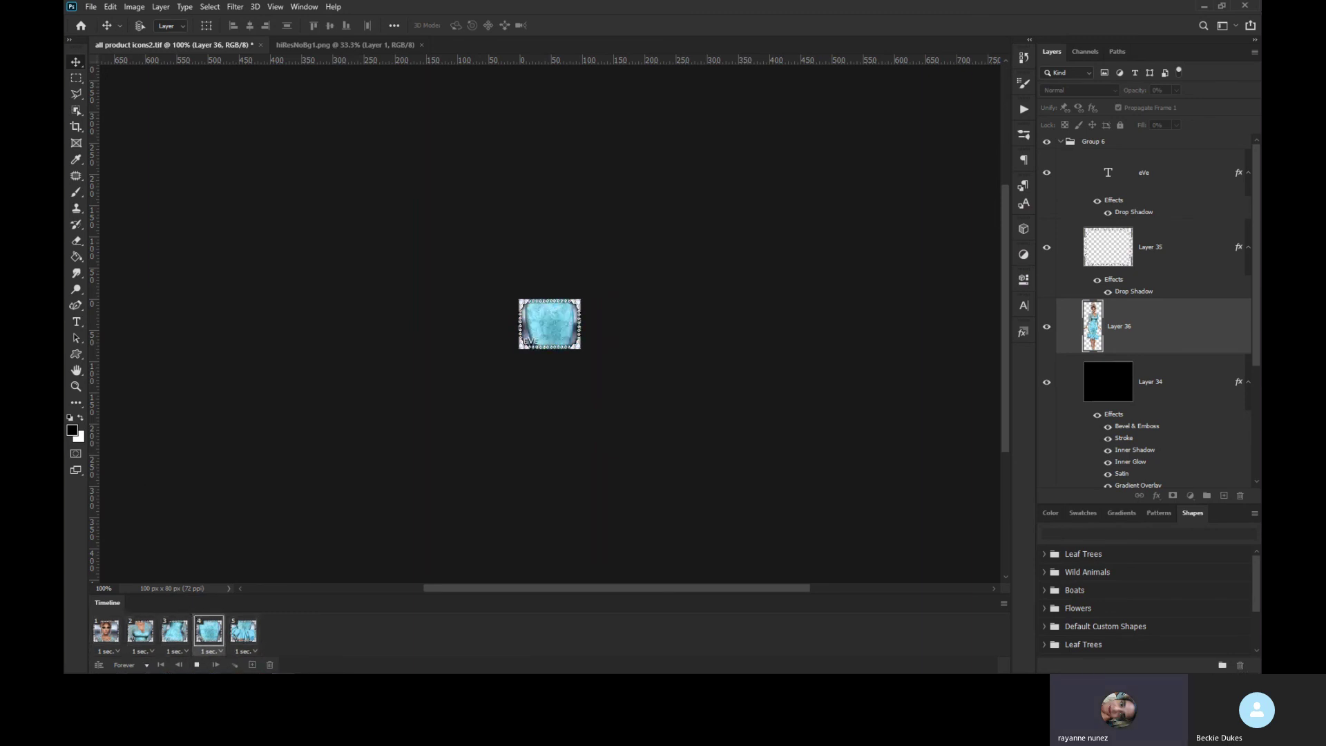
Export through Save for Web (Legacy) with the GIF preset, proceeding to save all-product-icons2.gif
{"action": "left_click", "coordinate": [100, 8]}
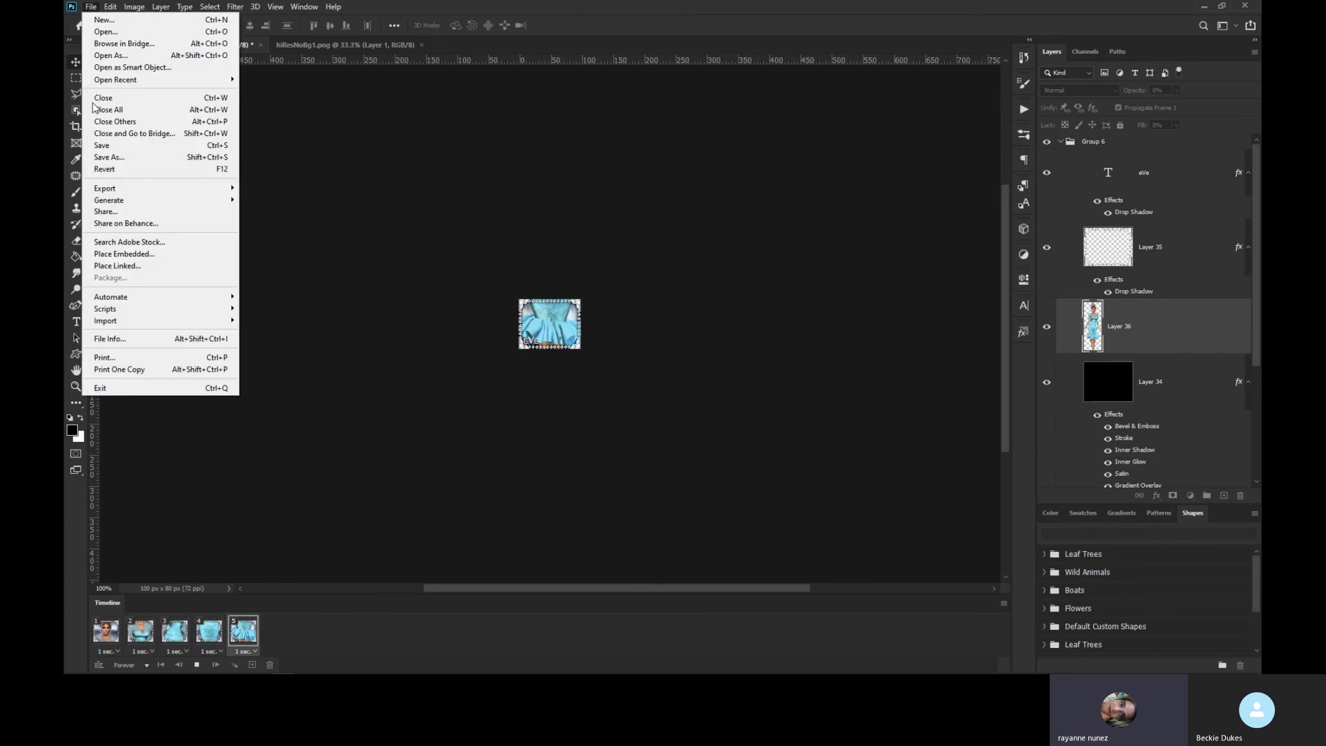
{"action": "mouse_move", "coordinate": [173, 188]}
{"action": "left_click", "coordinate": [331, 238]}
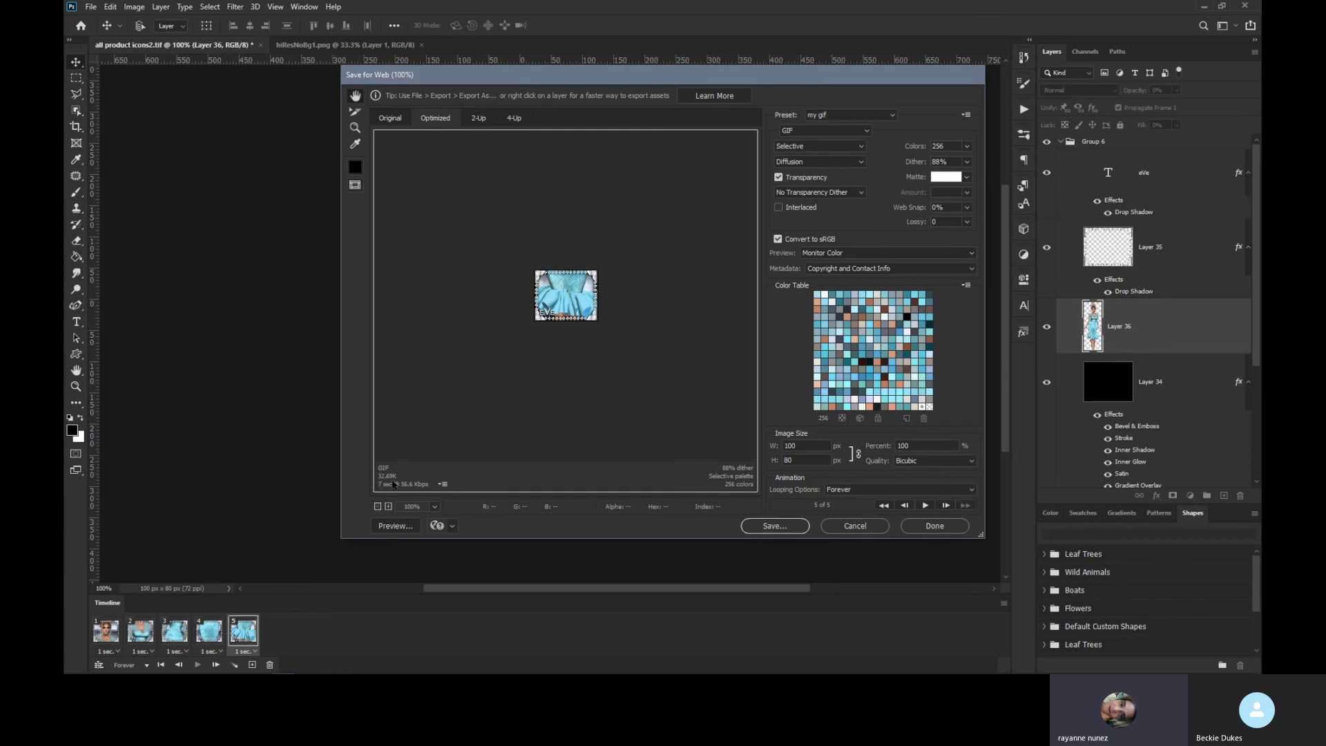
{"action": "left_click", "coordinate": [788, 529]}
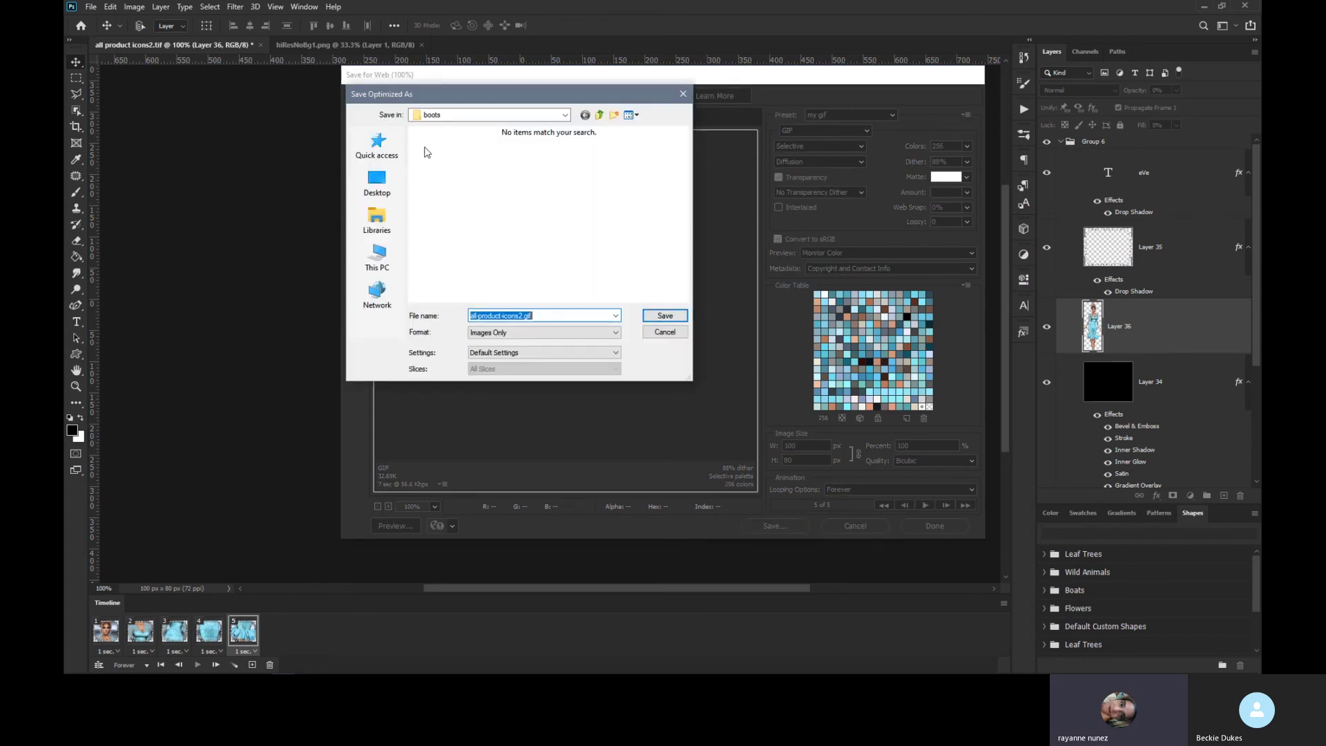